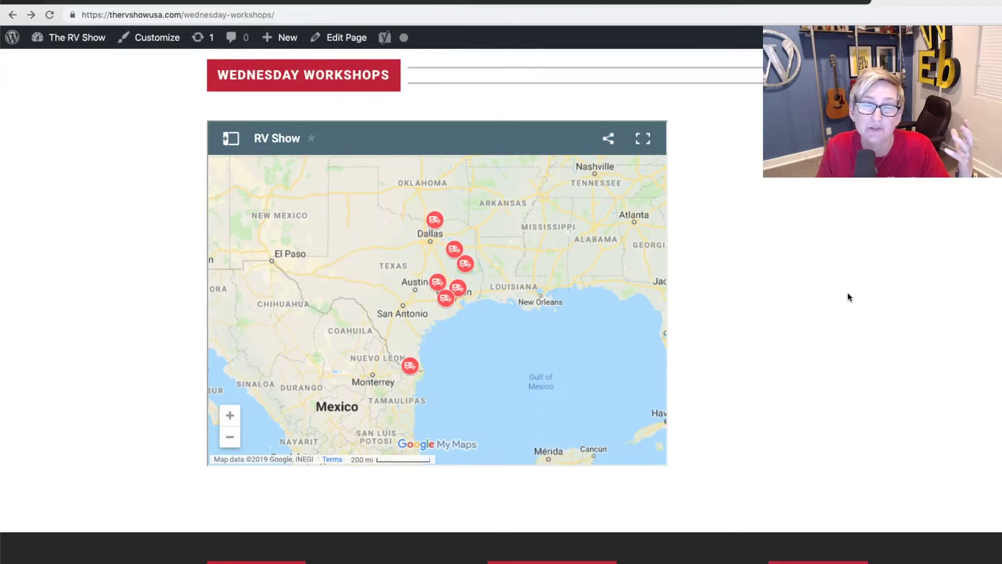
Navigate the browser away from the WordPress page to the Google homepage at google.com.
{"action": "left_click", "coordinate": [963, 13]}
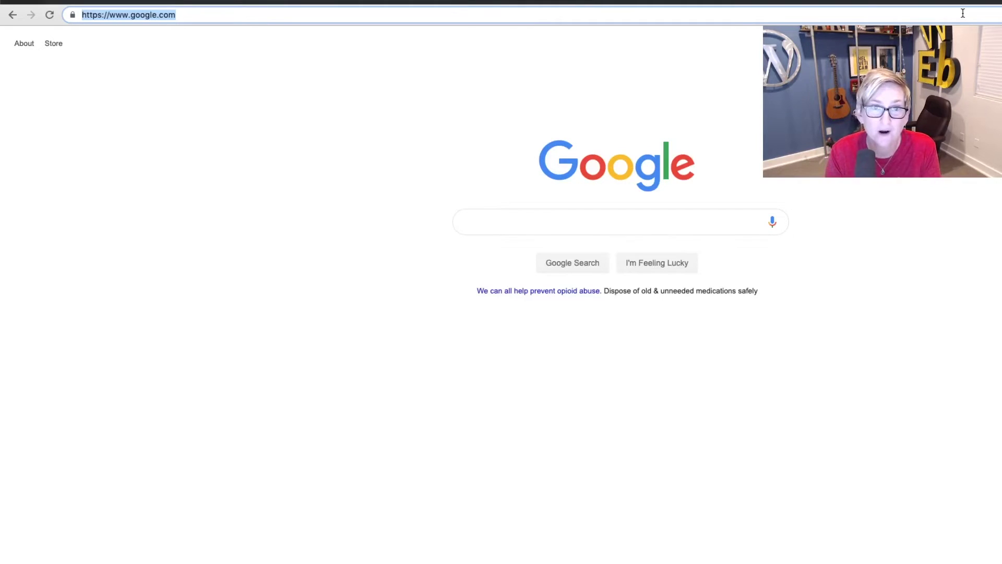
Search Google for 'google custom maps' and open the 'My Maps – About – Google Maps' result.
{"action": "type", "text": "google"}
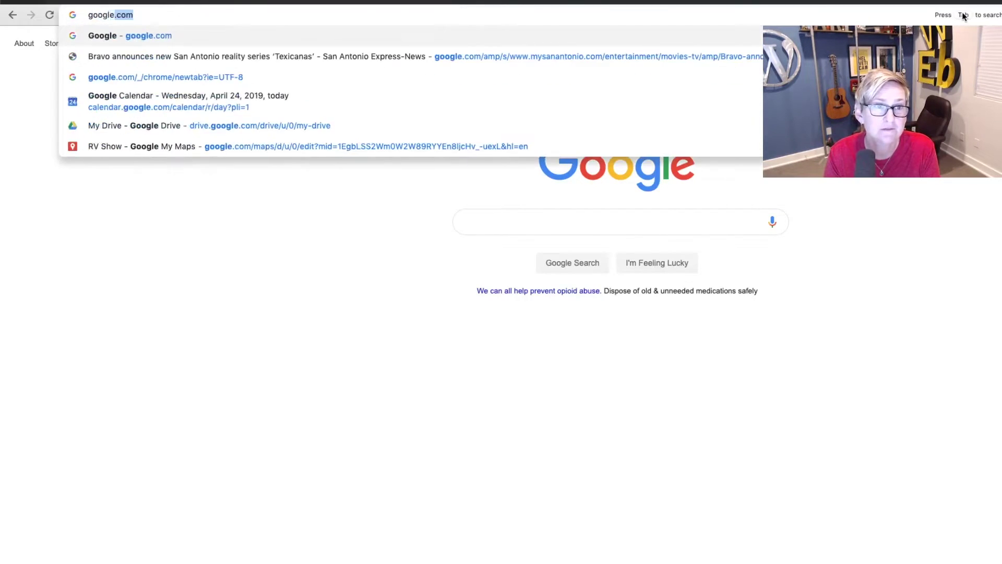
{"action": "type", "text": " custom maps"}
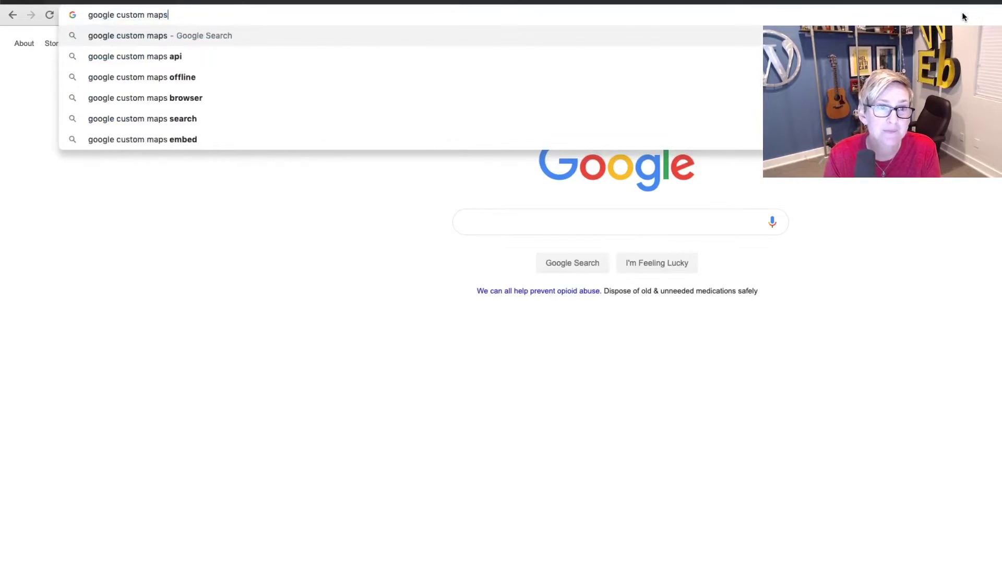
{"action": "key", "text": "Return"}
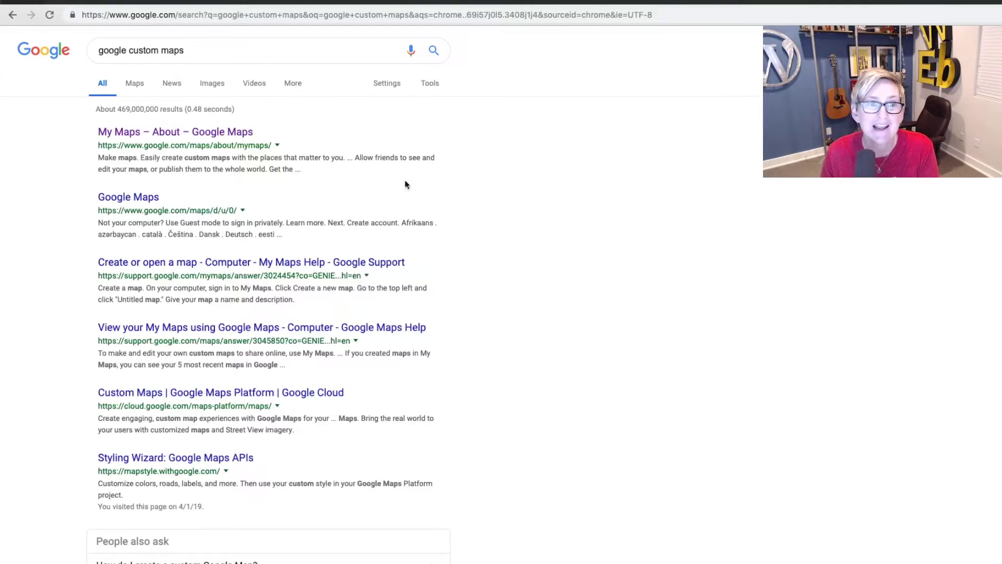
{"action": "left_click", "coordinate": [166, 137]}
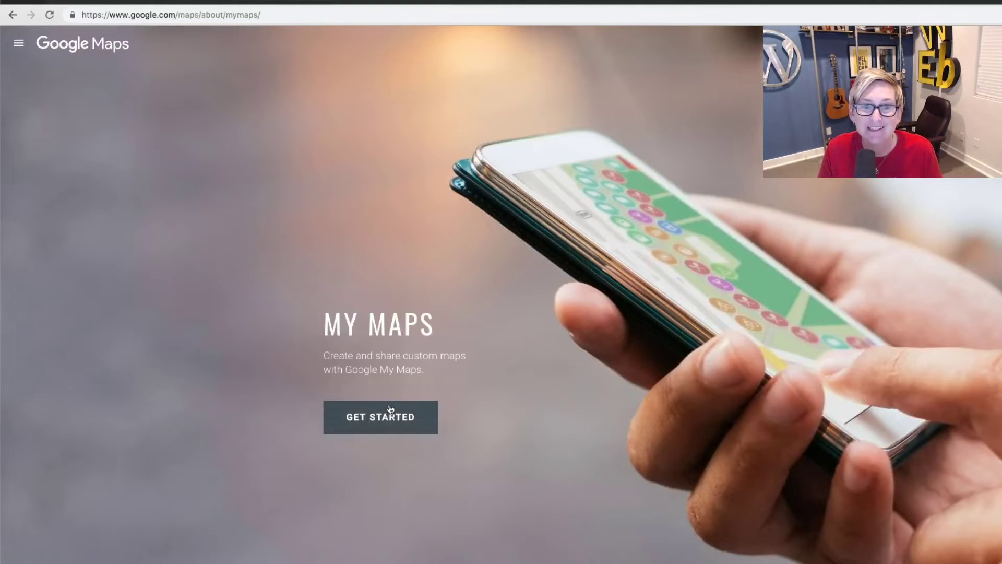
Get started with My Maps to list the owned maps, including RV Show and American Rat Control.
{"action": "left_click", "coordinate": [389, 417]}
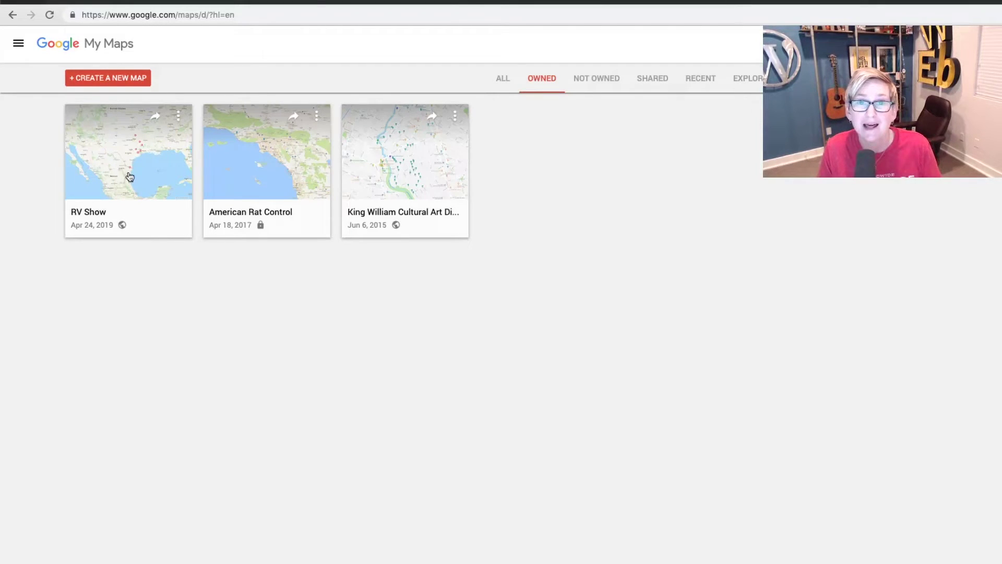
Create a blank custom map and save its title as 'Testing Map'.
{"action": "left_click", "coordinate": [103, 79]}
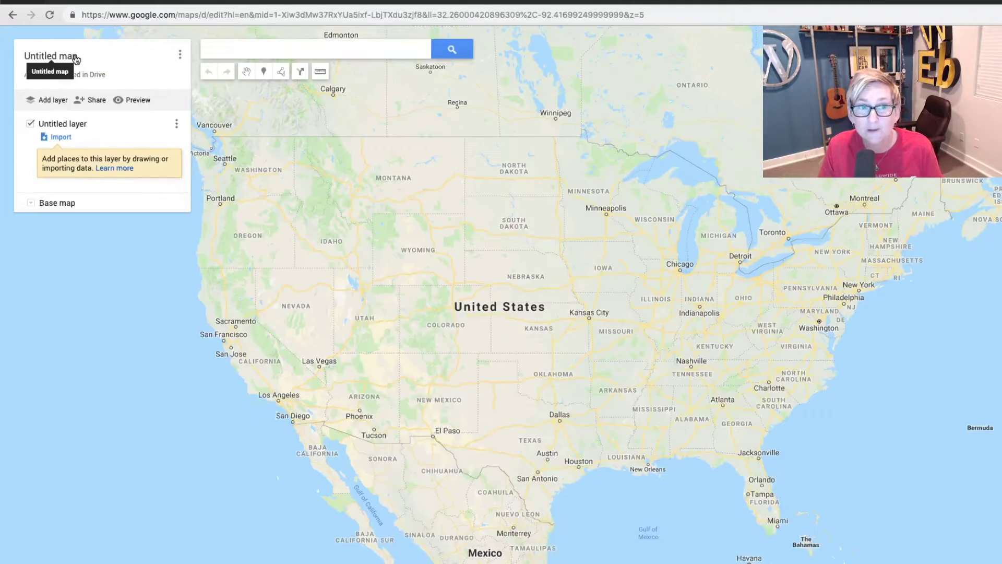
{"action": "left_click", "coordinate": [76, 58]}
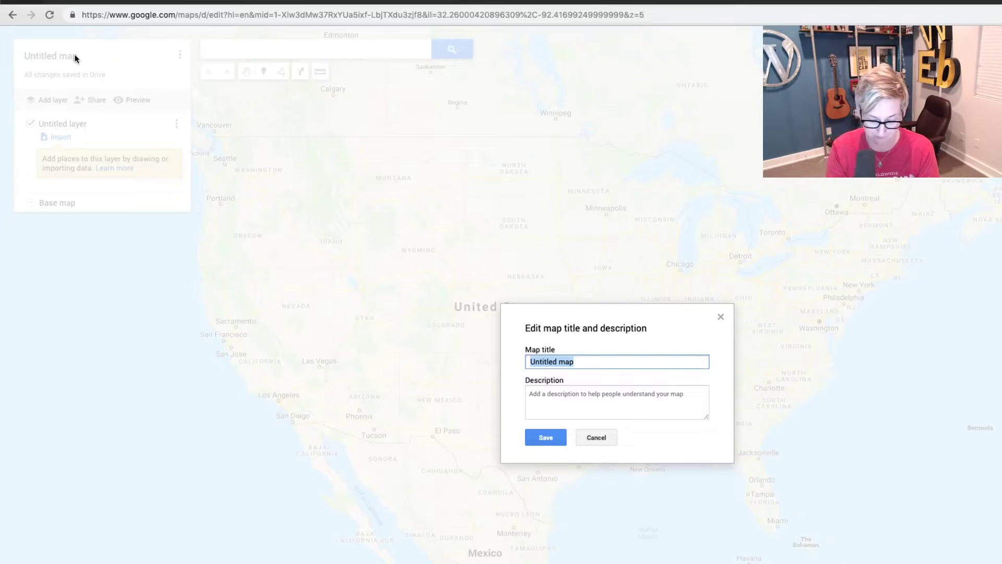
{"action": "type", "text": "Testing Map"}
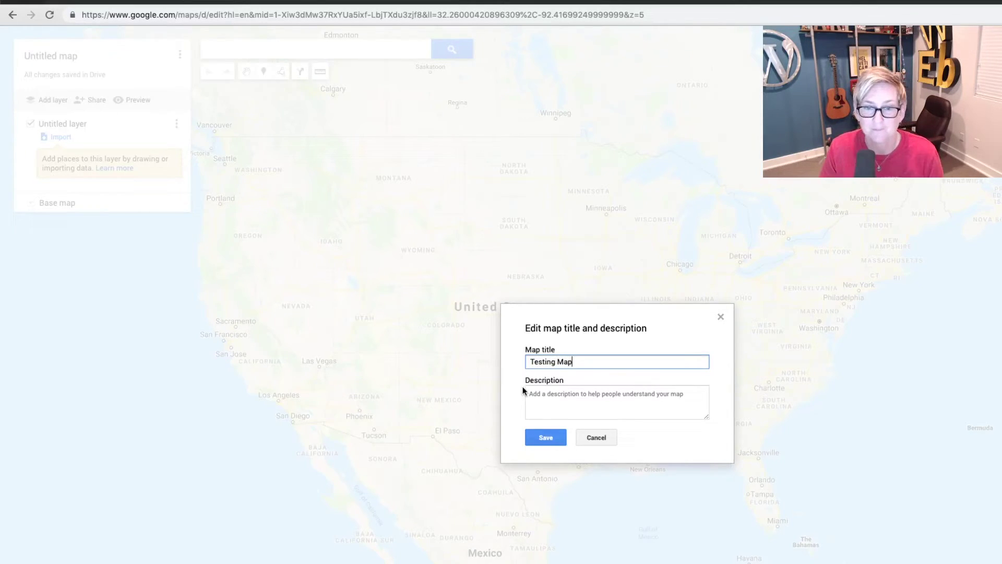
{"action": "left_click", "coordinate": [561, 440]}
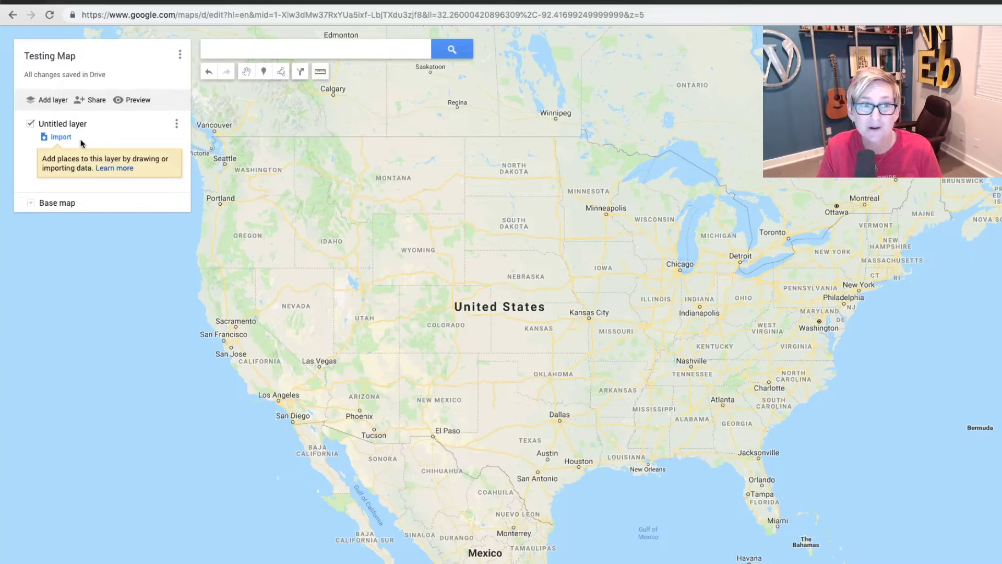
Rename the map's 'Untitled layer' to 'Locations'.
{"action": "left_click", "coordinate": [72, 124]}
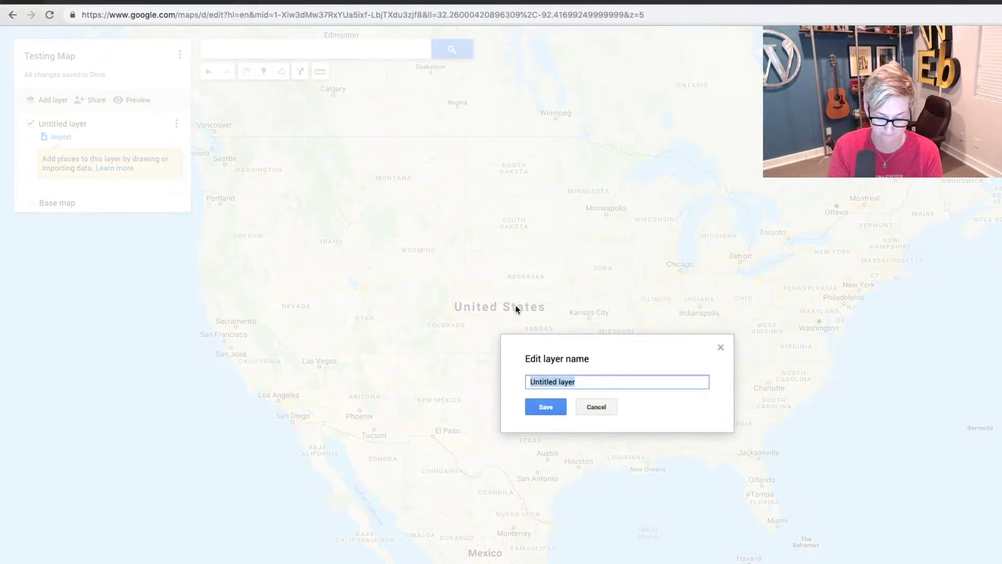
{"action": "type", "text": "Locations"}
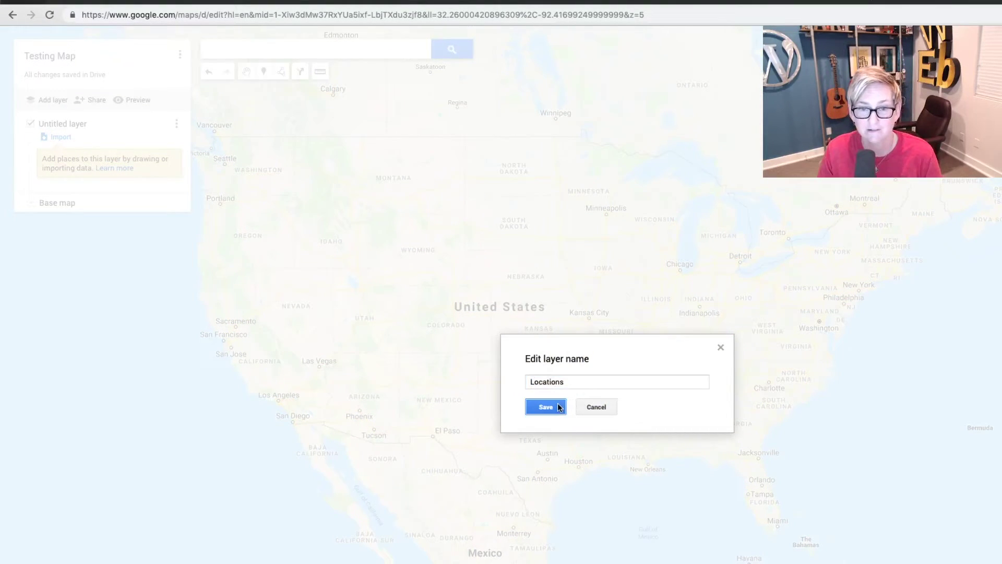
{"action": "left_click", "coordinate": [557, 407]}
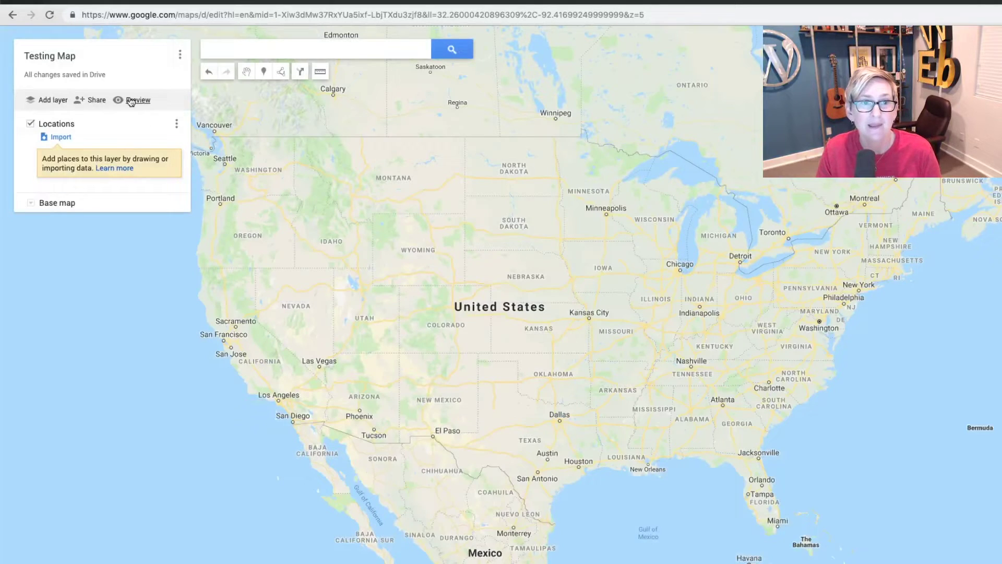
{"action": "left_click", "coordinate": [265, 54]}
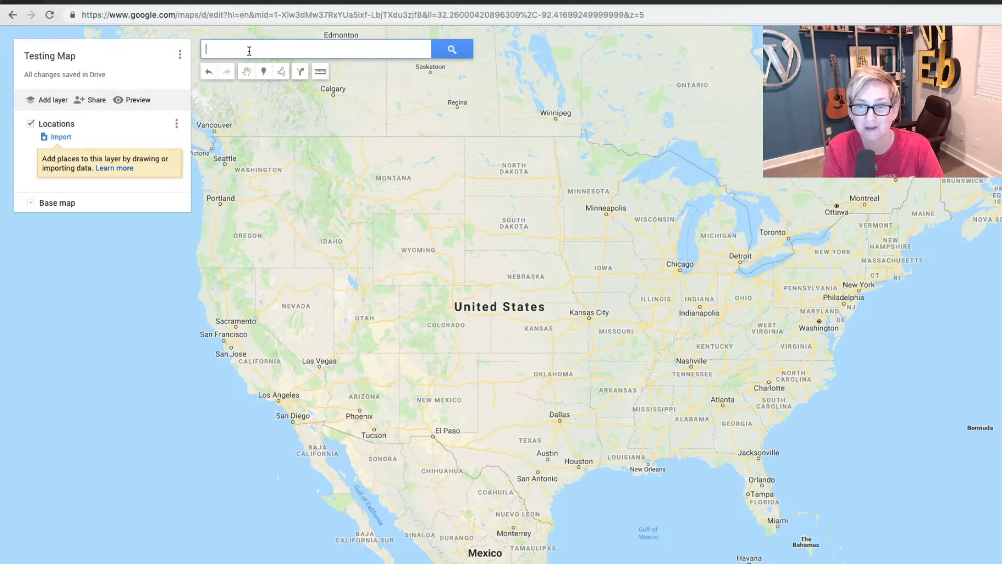
Find Boston, MA, USA and add it as a place on the Locations layer.
{"action": "type", "text": "Boston"}
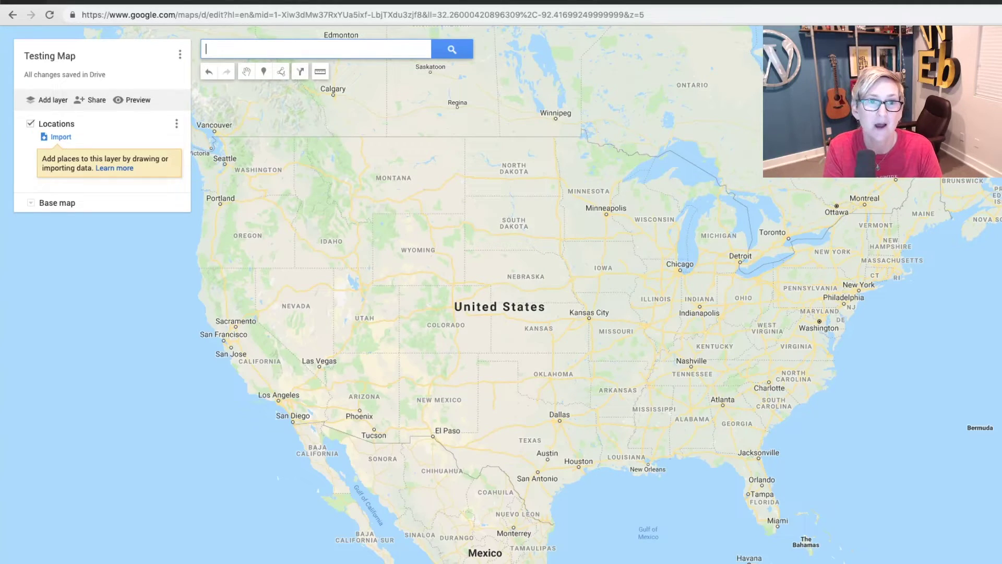
{"action": "left_click", "coordinate": [252, 69]}
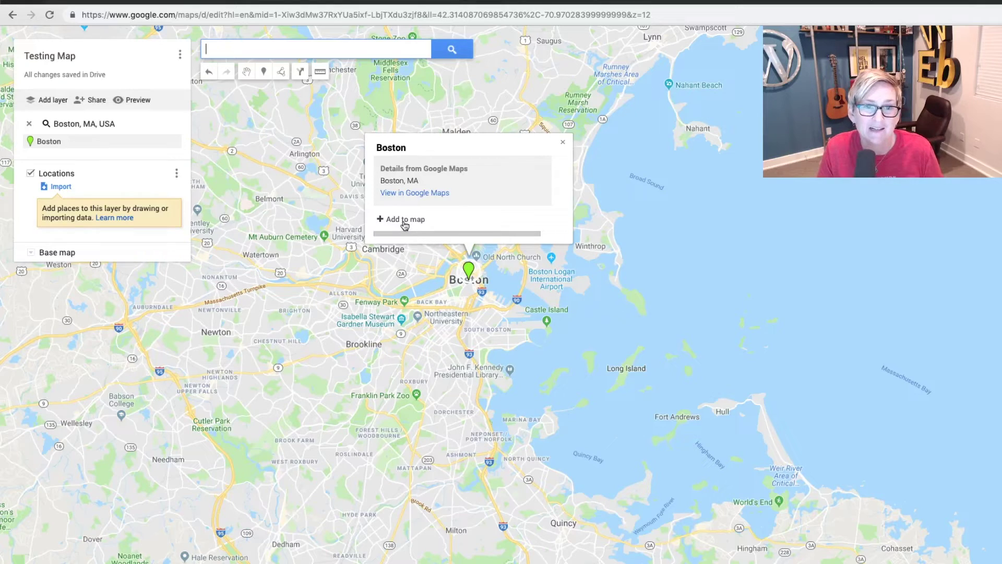
{"action": "left_click", "coordinate": [404, 224]}
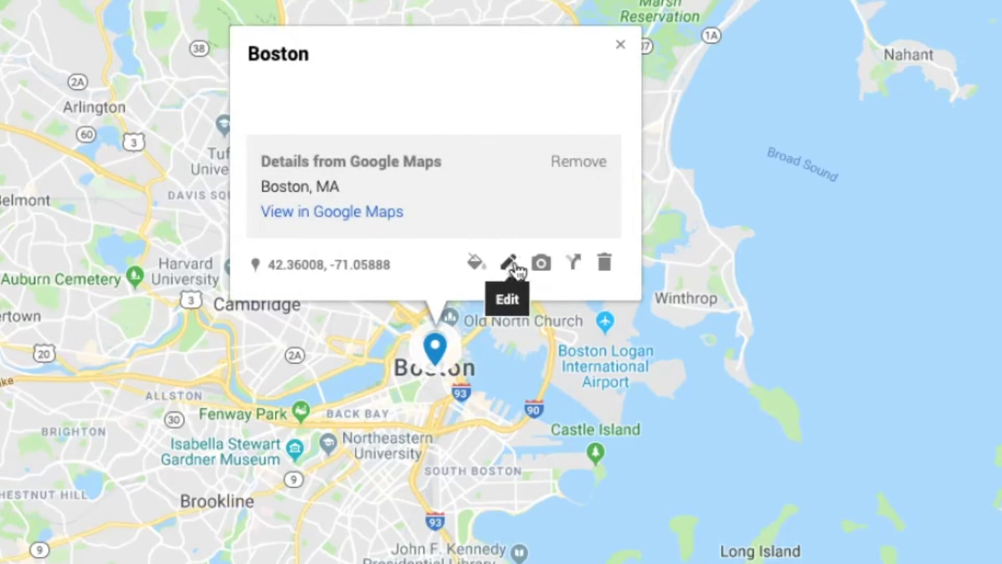
Style the Boston marker orange and give it the tent icon from the full icon set.
{"action": "left_click", "coordinate": [475, 263]}
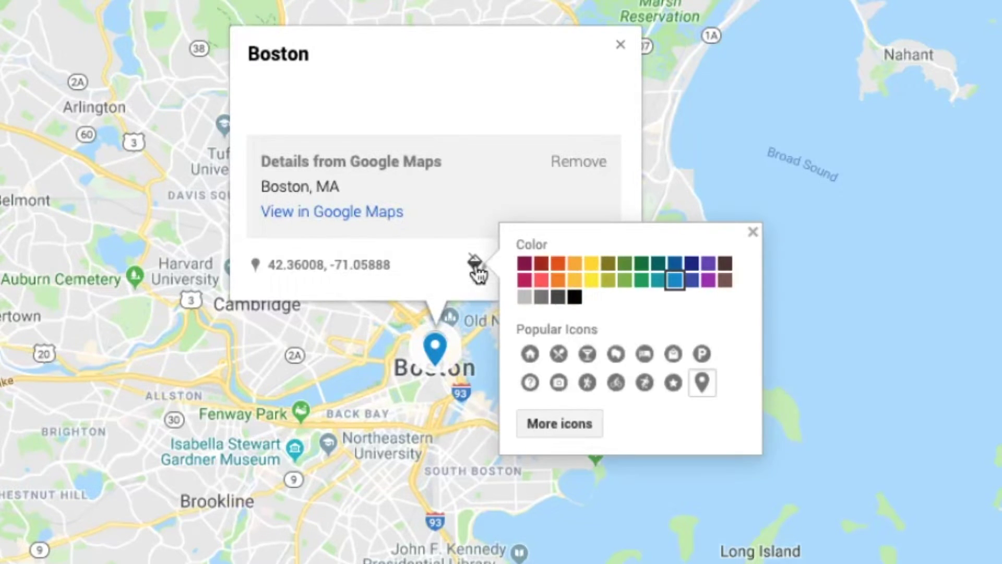
{"action": "left_click", "coordinate": [558, 266]}
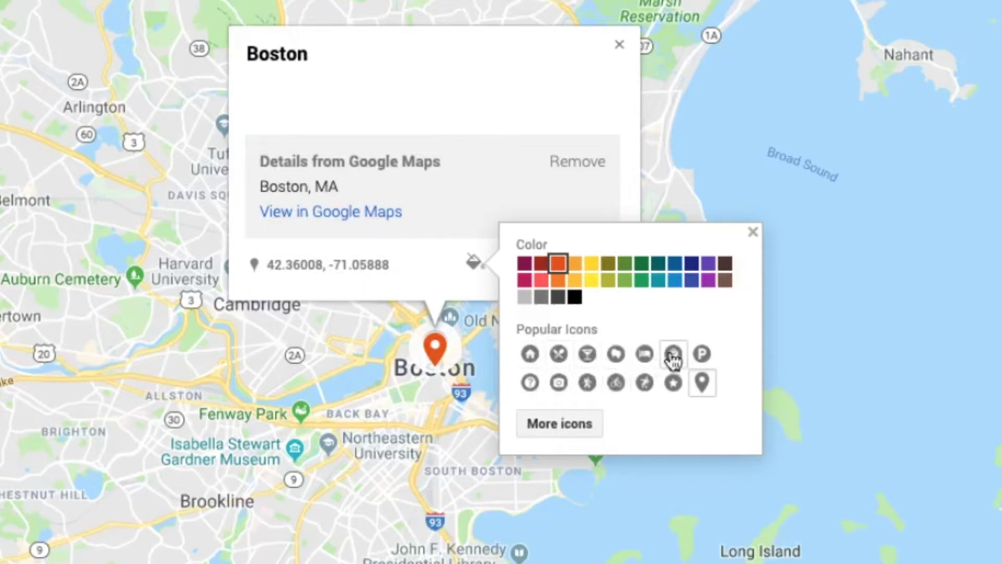
{"action": "left_click", "coordinate": [562, 423]}
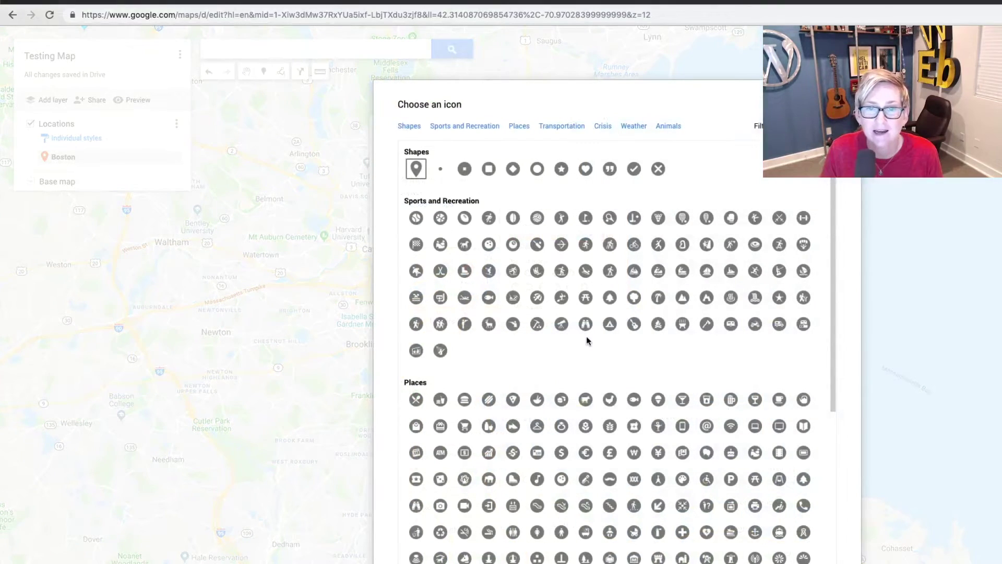
{"action": "scroll", "coordinate": [587, 340], "scroll_direction": "down", "scroll_amount": 8}
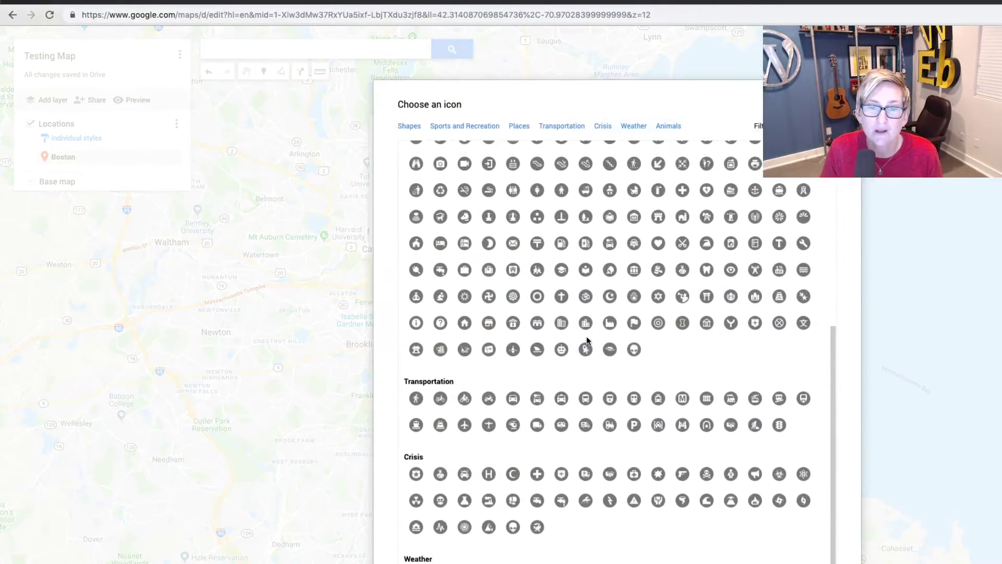
{"action": "scroll", "coordinate": [587, 341], "scroll_direction": "up", "scroll_amount": 8}
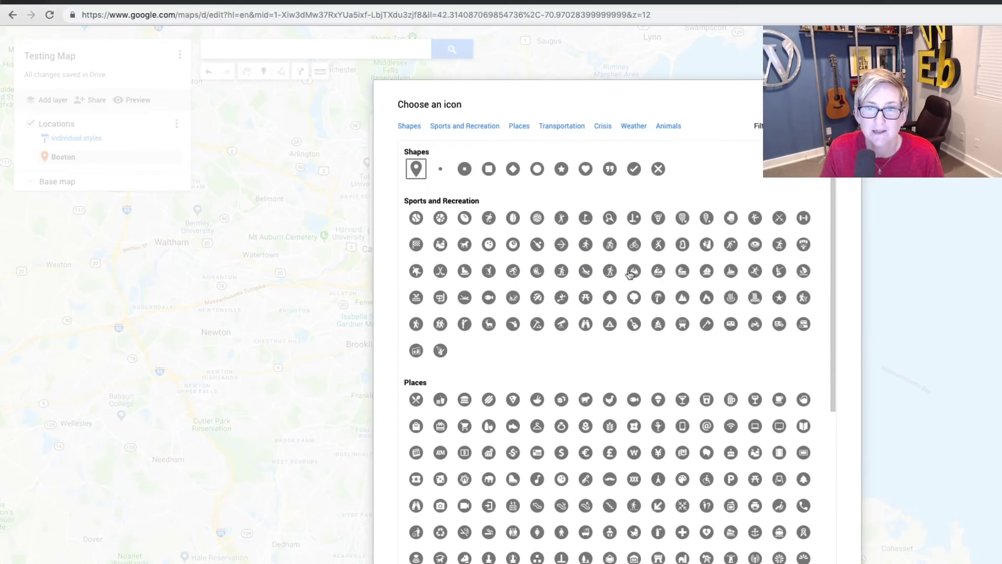
{"action": "left_click", "coordinate": [610, 325]}
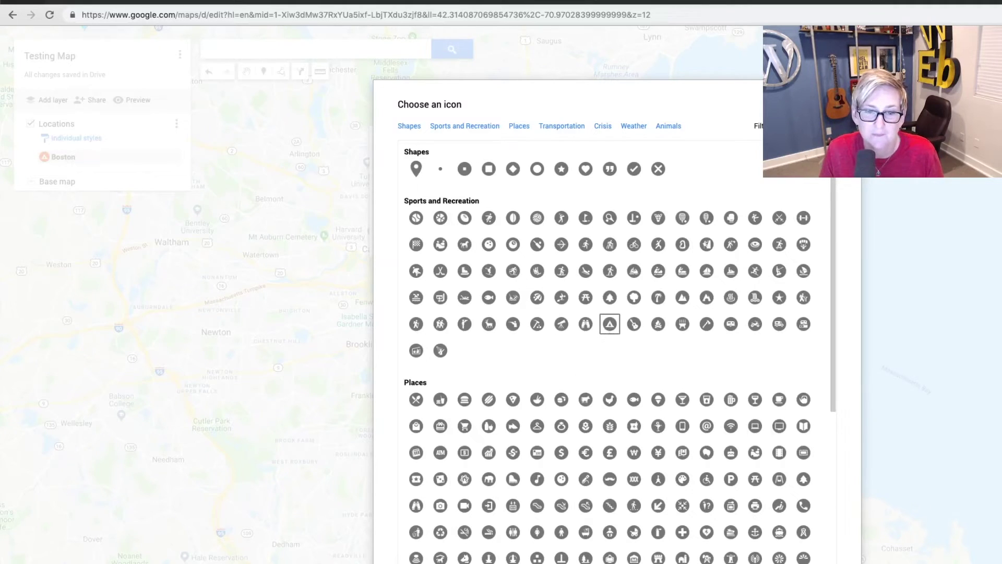
{"action": "key", "text": "Return"}
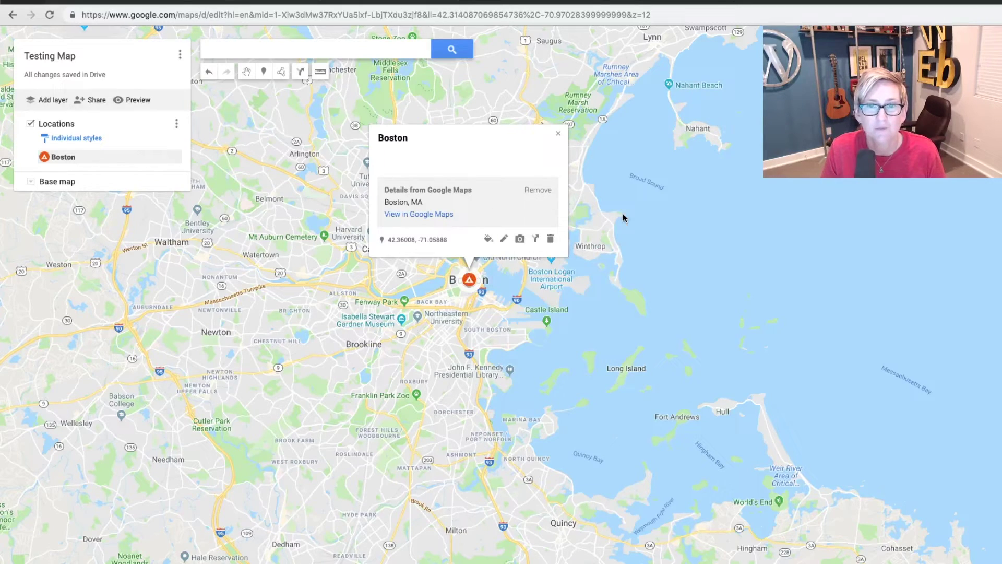
Search for Sacramento, CA and add it to the Locations layer.
{"action": "left_click", "coordinate": [270, 51]}
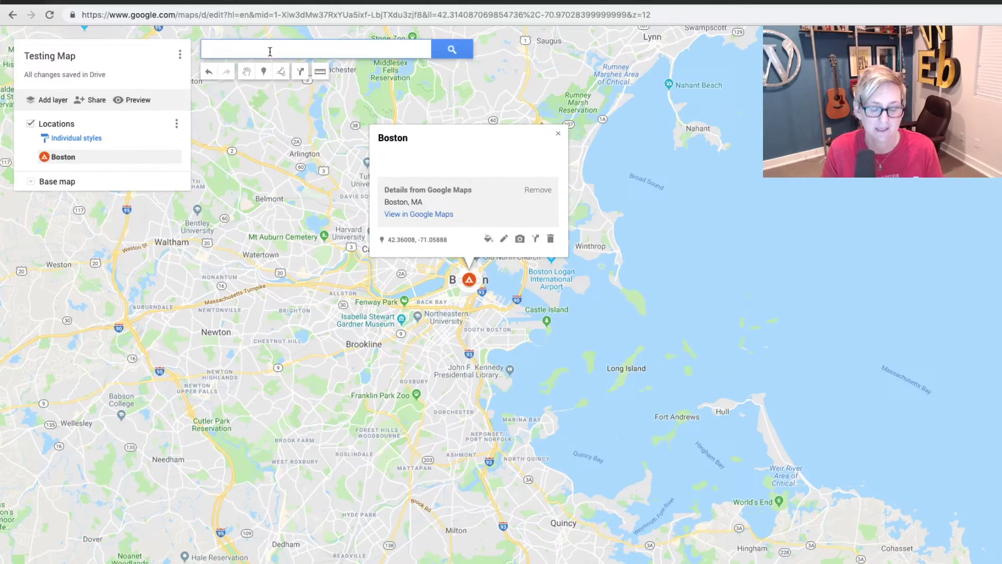
{"action": "type", "text": "Sacra"}
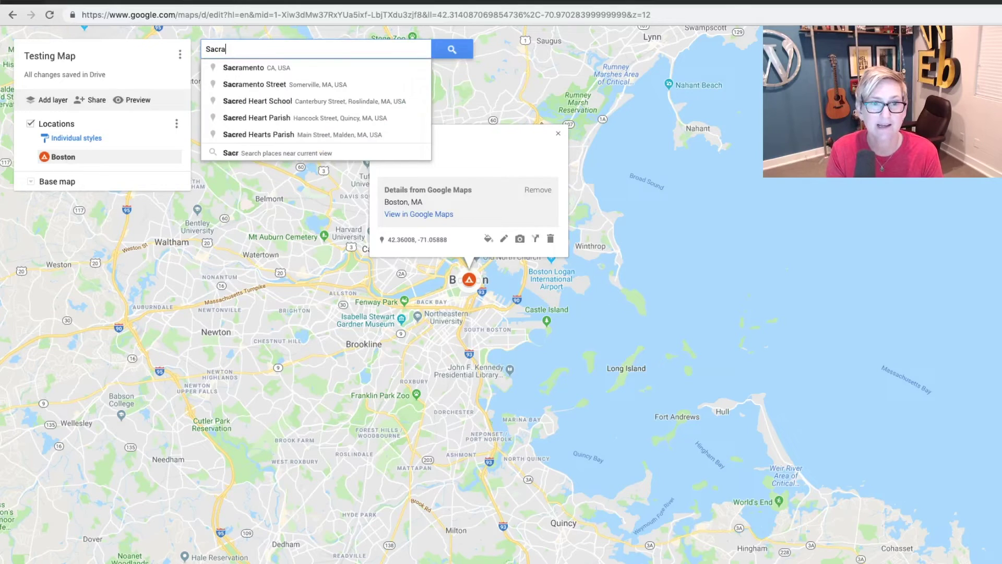
{"action": "left_click", "coordinate": [258, 65]}
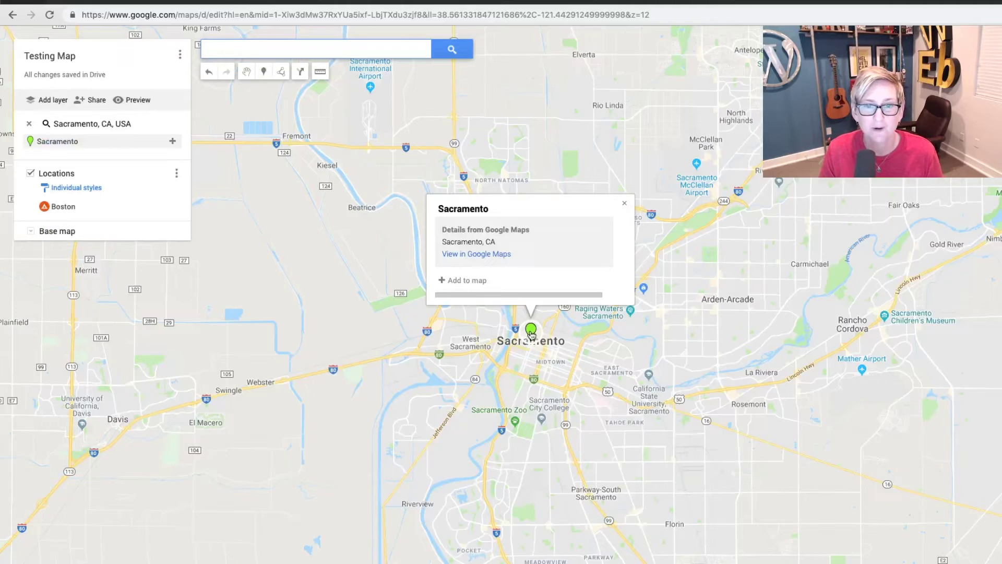
{"action": "left_click", "coordinate": [475, 284]}
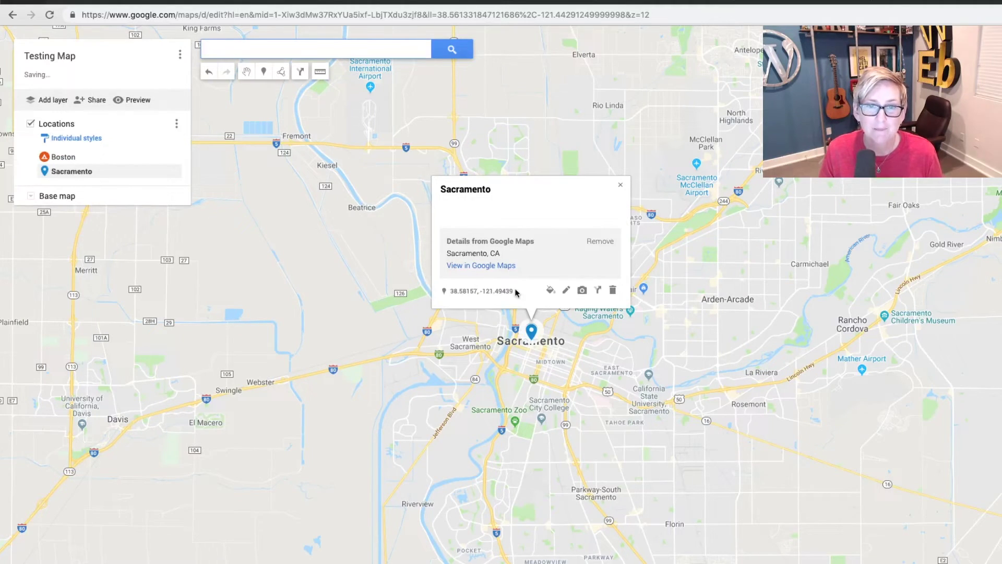
Color the Sacramento pin green with a triangle icon.
{"action": "left_click", "coordinate": [550, 291]}
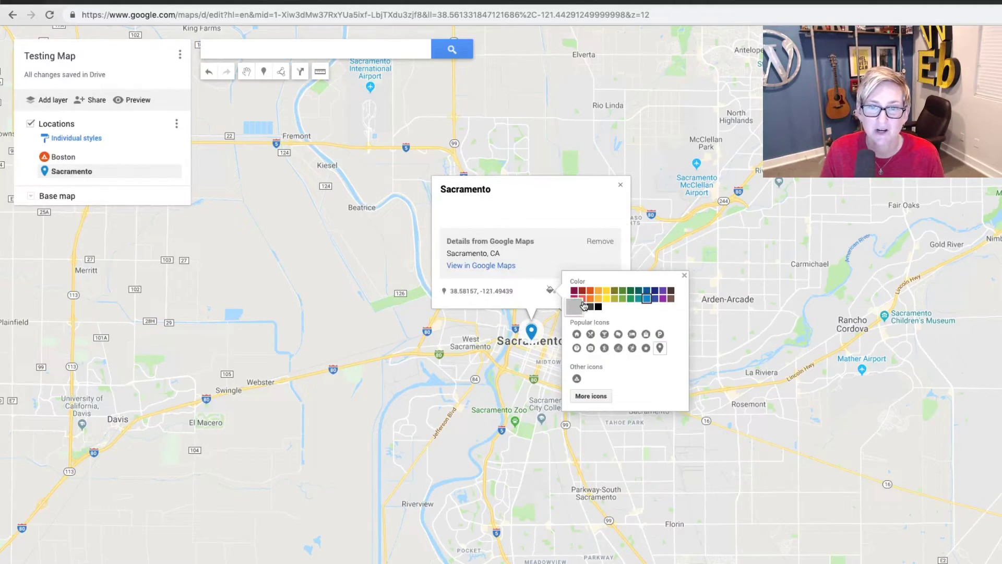
{"action": "left_click", "coordinate": [635, 293]}
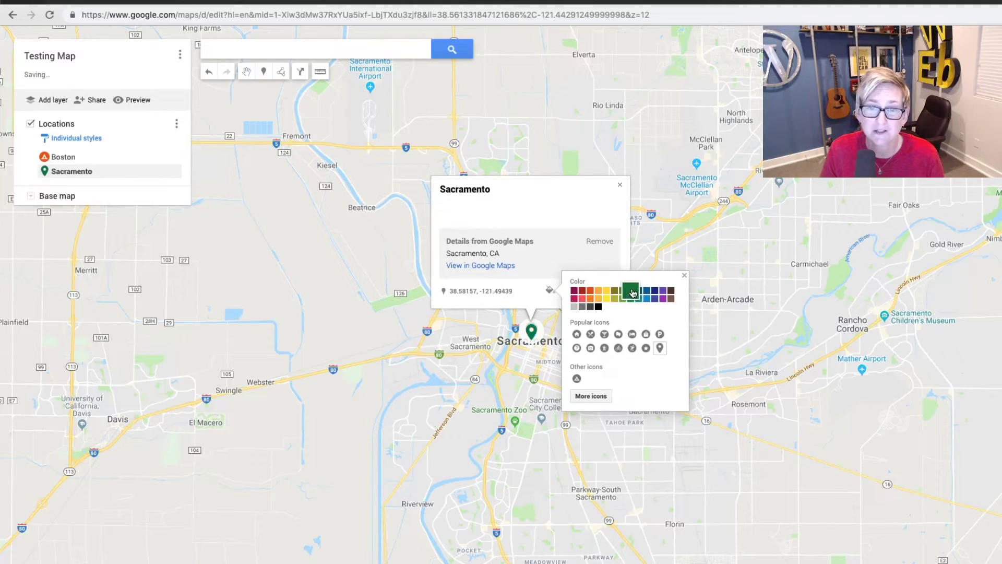
{"action": "left_click", "coordinate": [577, 379]}
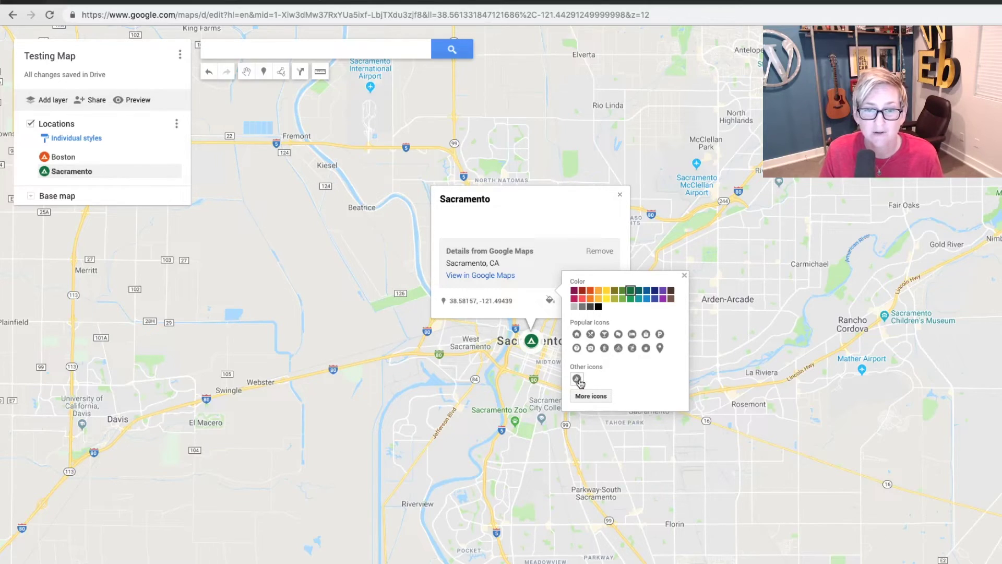
{"action": "left_click", "coordinate": [684, 275]}
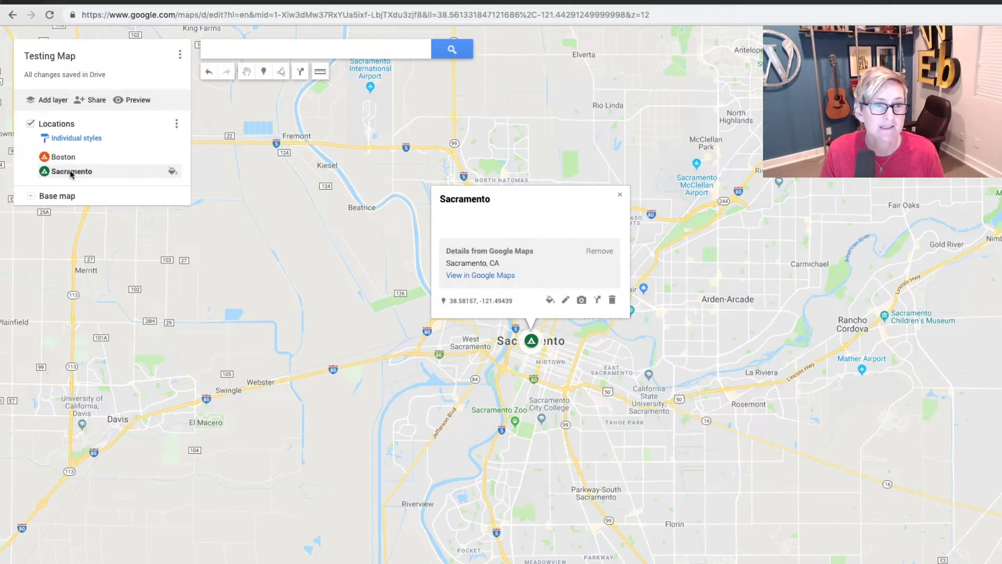
{"action": "left_click", "coordinate": [225, 51]}
{"action": "type", "text": "S"}
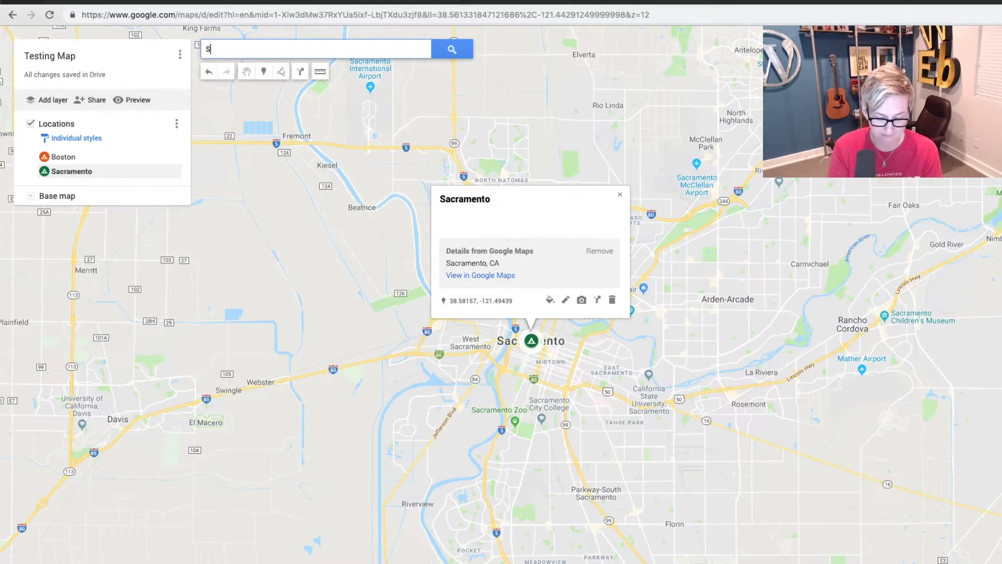
{"action": "type", "text": "an Anto"}
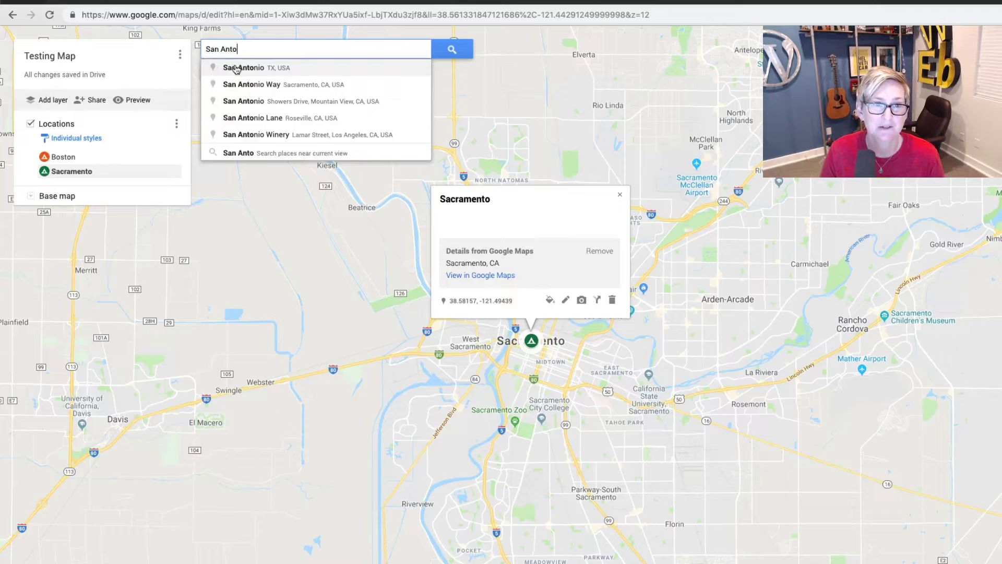
Add San Antonio, TX to the layer with a dark brown triangle pin.
{"action": "left_click", "coordinate": [236, 70]}
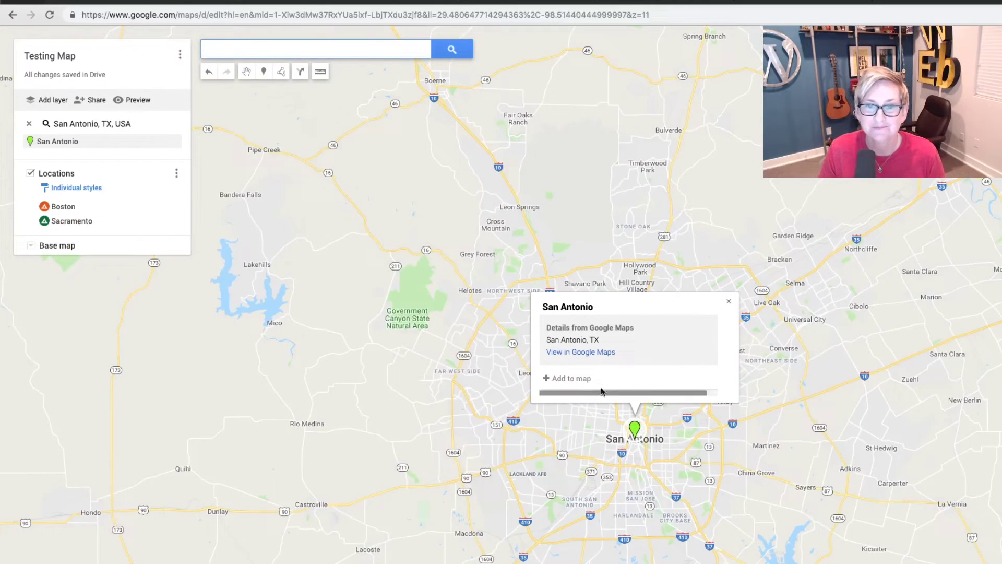
{"action": "left_click", "coordinate": [653, 389]}
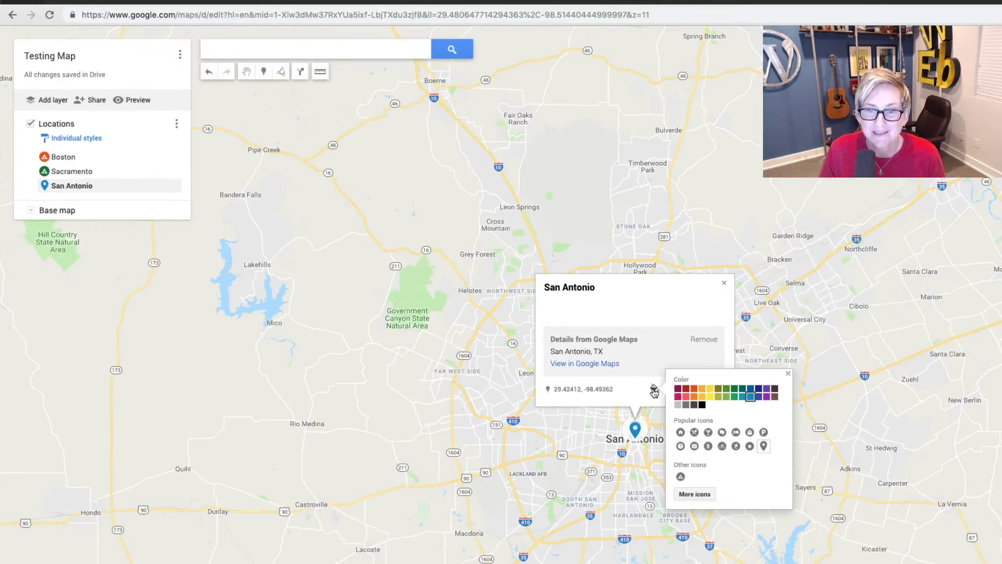
{"action": "left_click", "coordinate": [776, 388]}
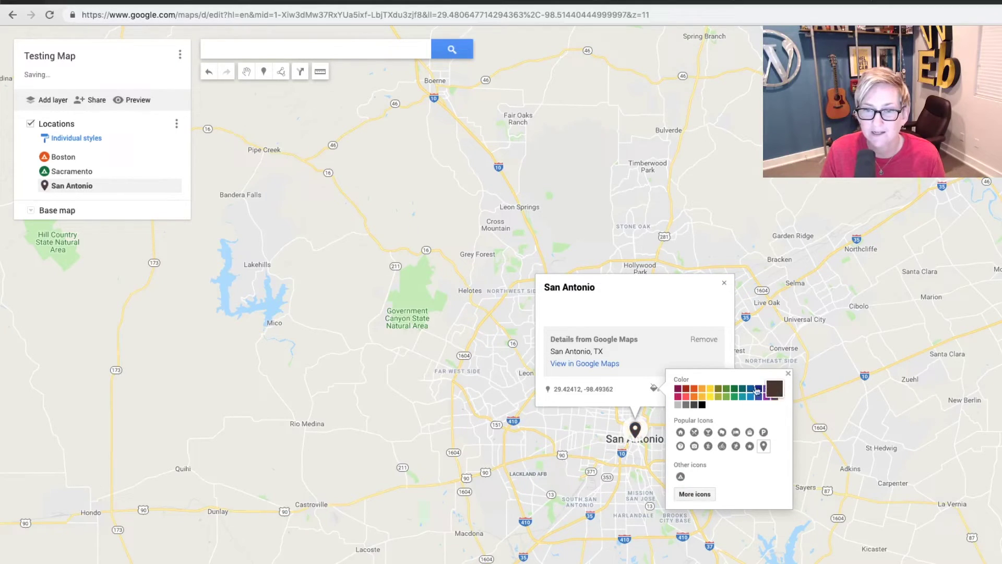
{"action": "left_click", "coordinate": [681, 476]}
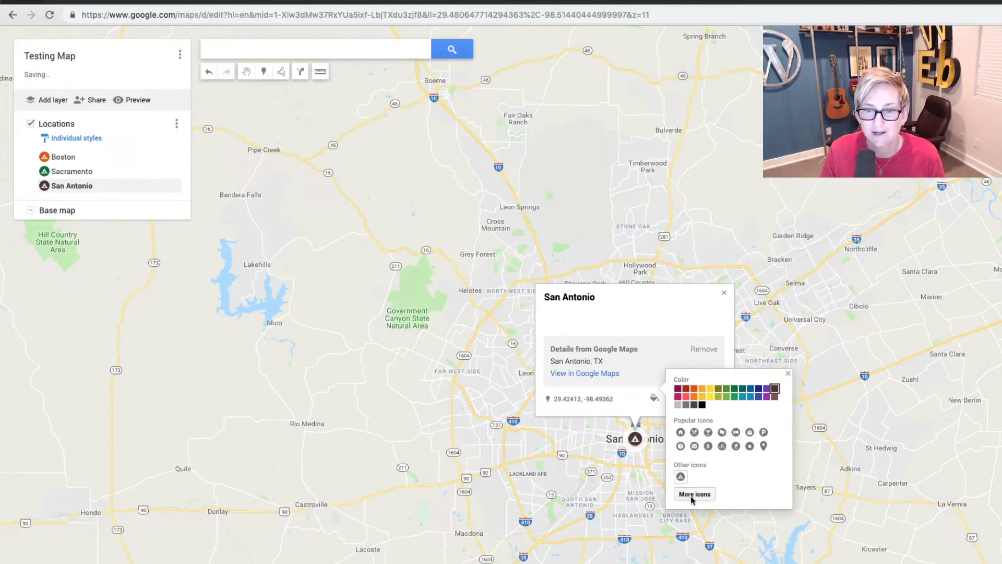
{"action": "left_click", "coordinate": [724, 292]}
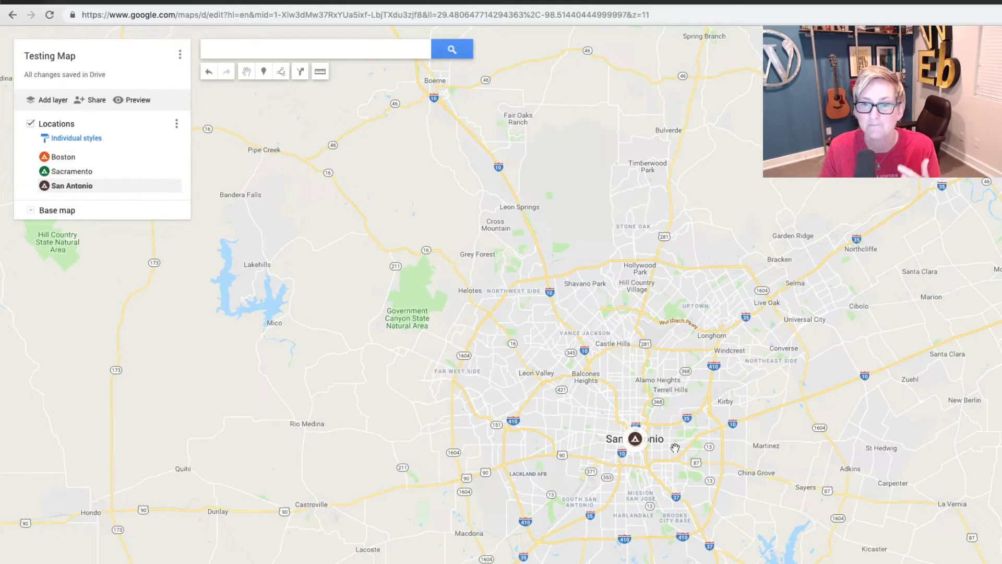
Zoom out and pan to frame the US with the Boston, Sacramento and San Antonio pins visible.
{"action": "scroll", "coordinate": [618, 383], "scroll_direction": "down", "scroll_amount": 2}
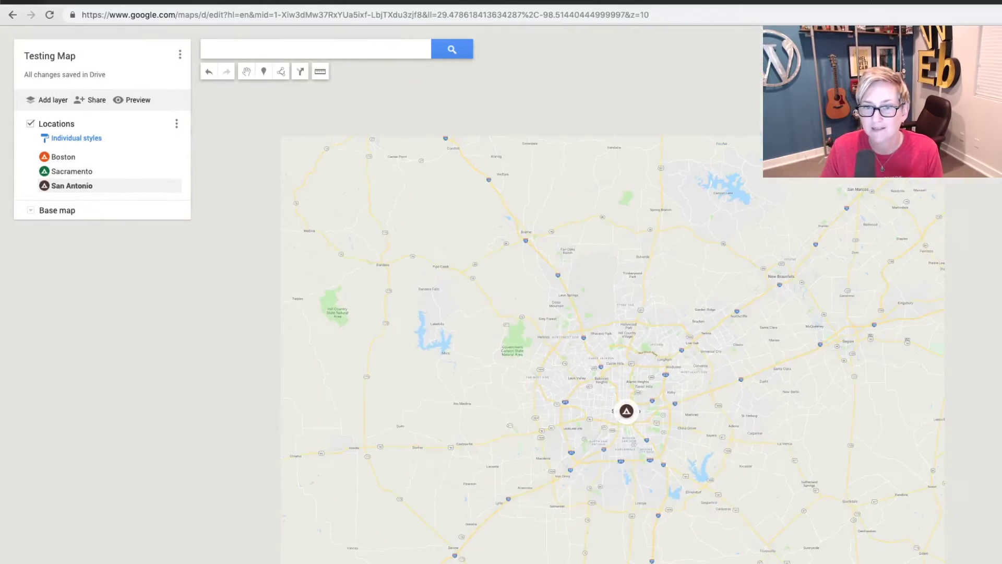
{"action": "scroll", "coordinate": [618, 383], "scroll_direction": "down", "scroll_amount": 2}
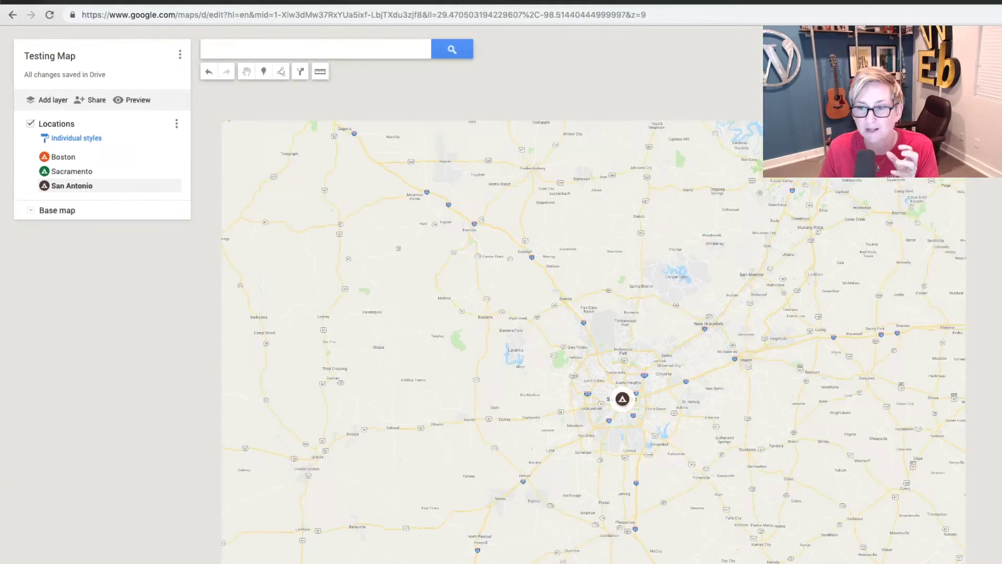
{"action": "scroll", "coordinate": [618, 382], "scroll_direction": "down", "scroll_amount": 4}
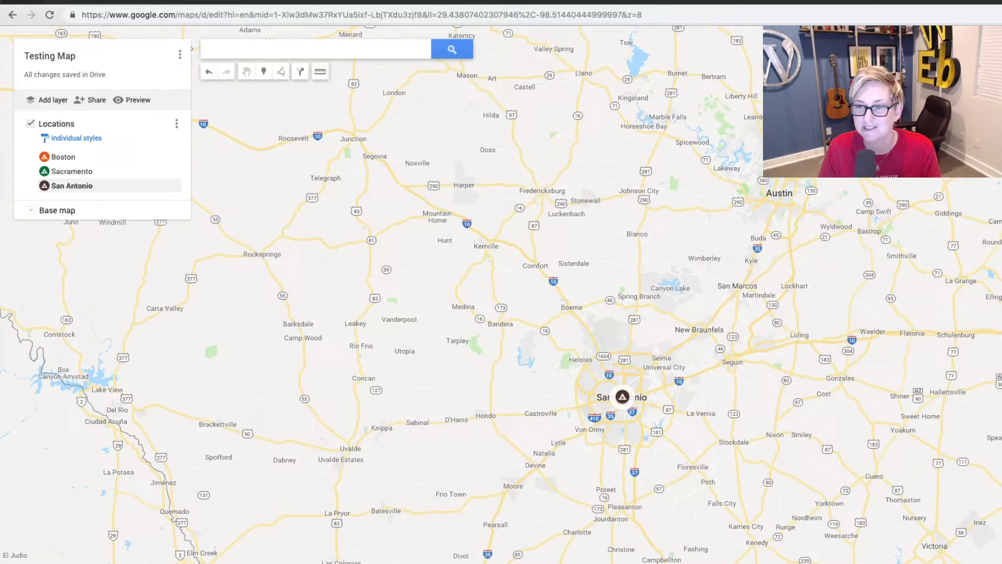
{"action": "scroll", "coordinate": [619, 385], "scroll_direction": "down", "scroll_amount": 2}
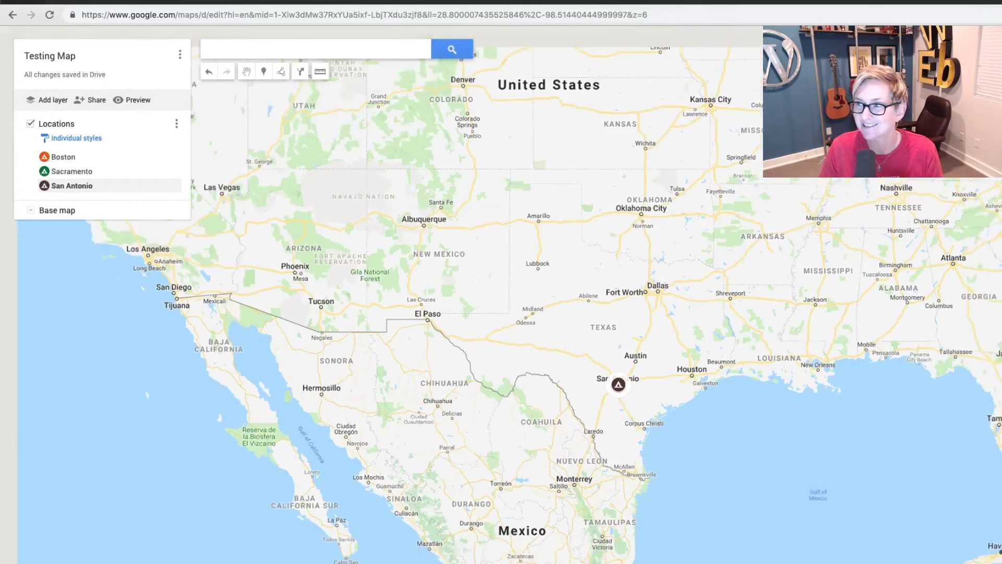
{"action": "scroll", "coordinate": [618, 385], "scroll_direction": "down", "scroll_amount": 2}
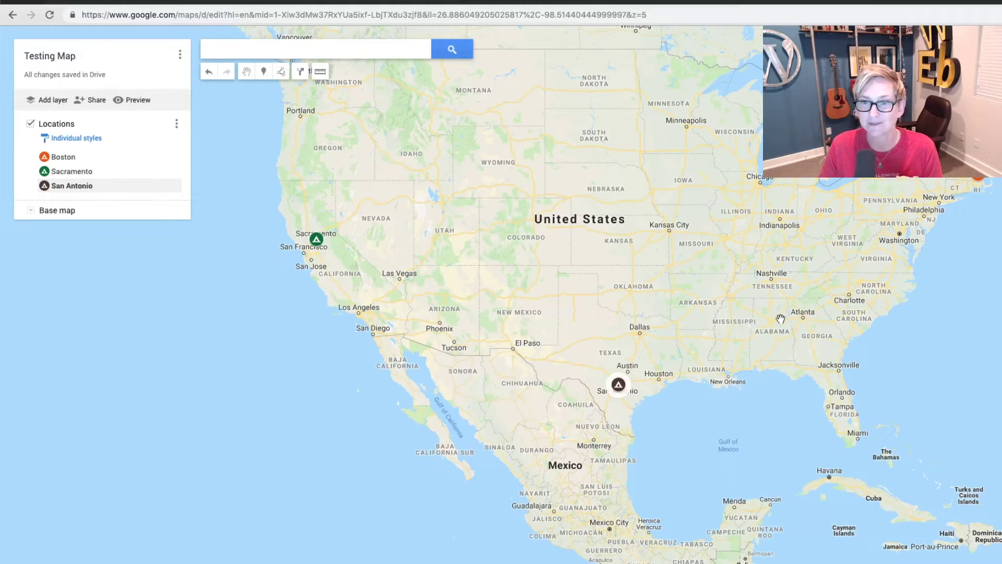
{"action": "left_click_drag", "start_coordinate": [781, 317], "coordinate": [739, 363]}
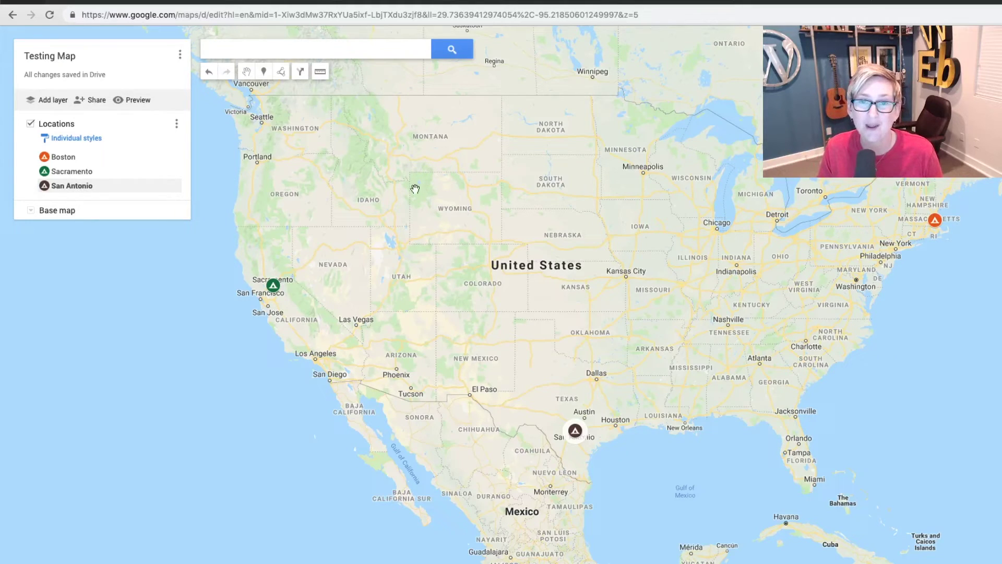
Search for Denver, CO and add it to the Locations layer.
{"action": "left_click", "coordinate": [380, 51]}
{"action": "type", "text": "De"}
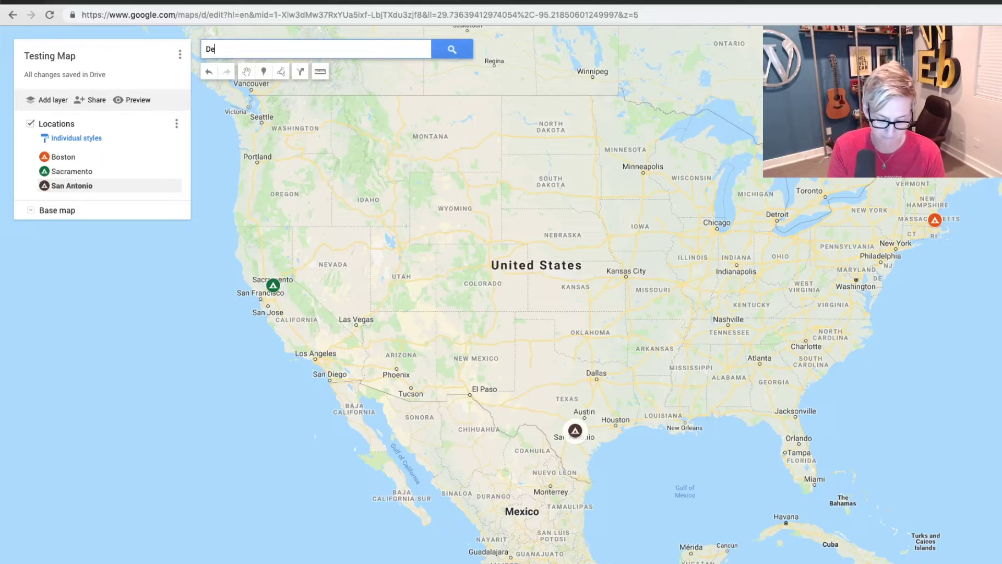
{"action": "type", "text": "nv"}
{"action": "left_click", "coordinate": [383, 62]}
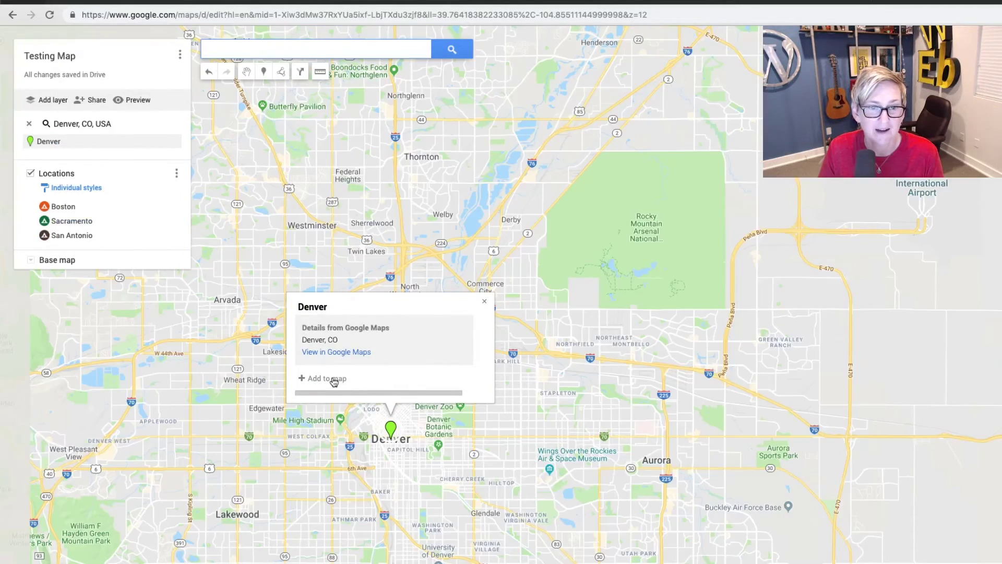
{"action": "left_click", "coordinate": [333, 378]}
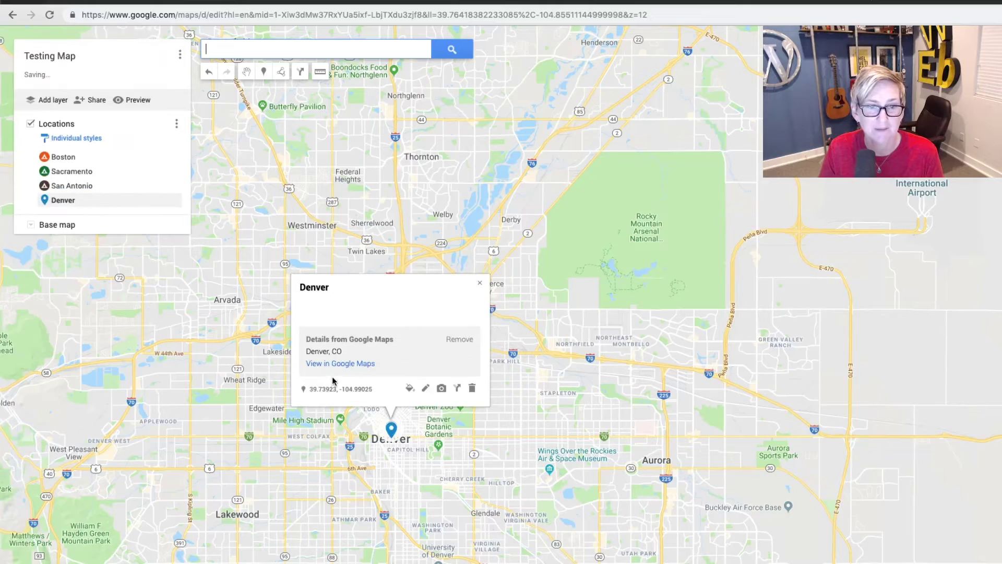
Give the Denver pin an orange triangle icon and close its info card.
{"action": "left_click", "coordinate": [410, 388]}
{"action": "left_click", "coordinate": [505, 399]}
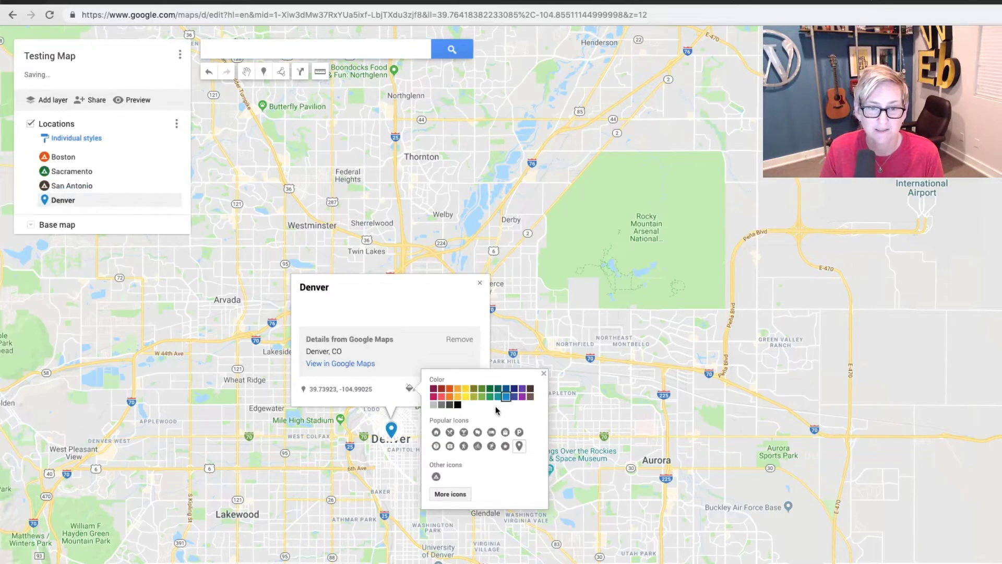
{"action": "left_click", "coordinate": [465, 388]}
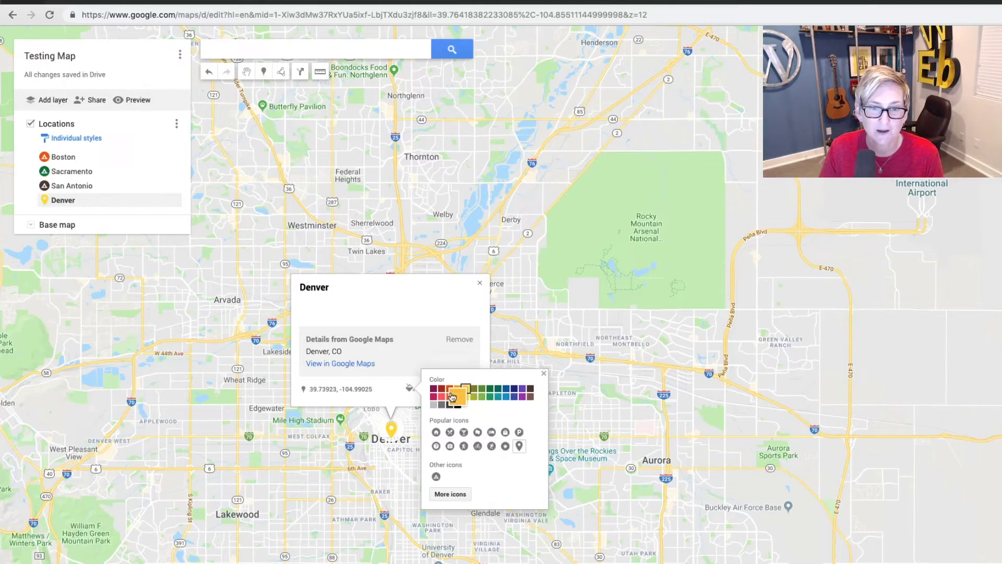
{"action": "left_click", "coordinate": [449, 388]}
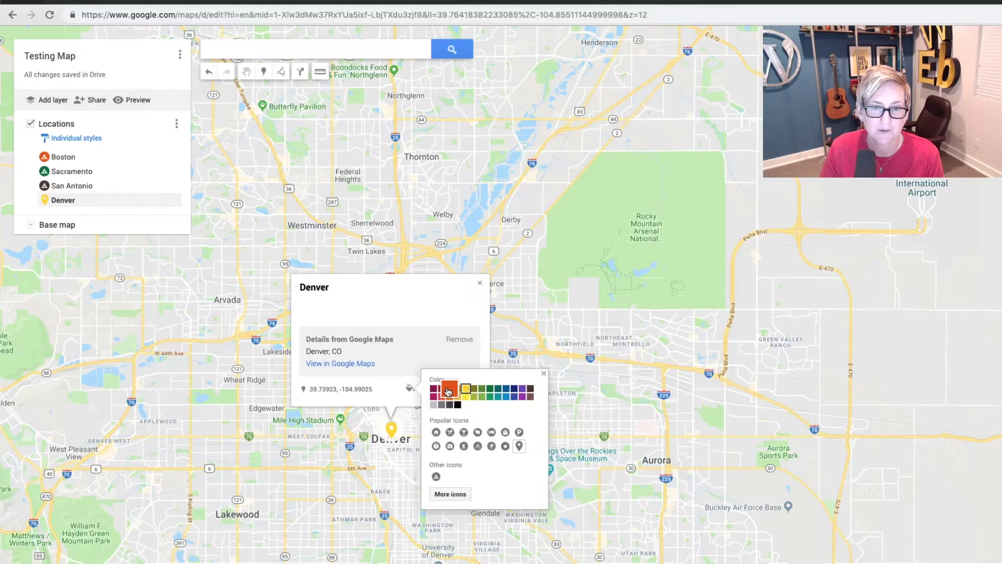
{"action": "left_click", "coordinate": [436, 476]}
{"action": "left_click", "coordinate": [543, 372]}
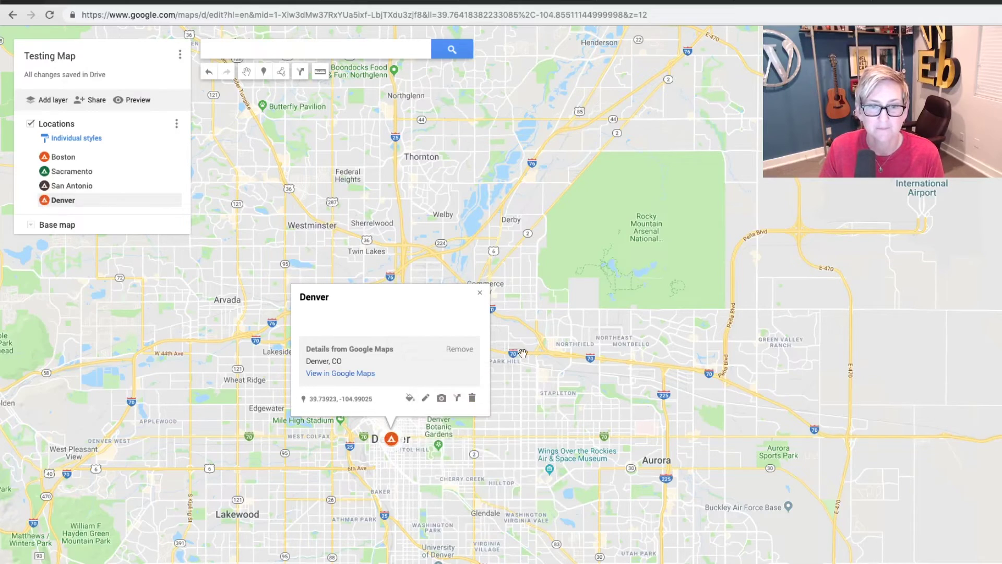
{"action": "left_click", "coordinate": [479, 292]}
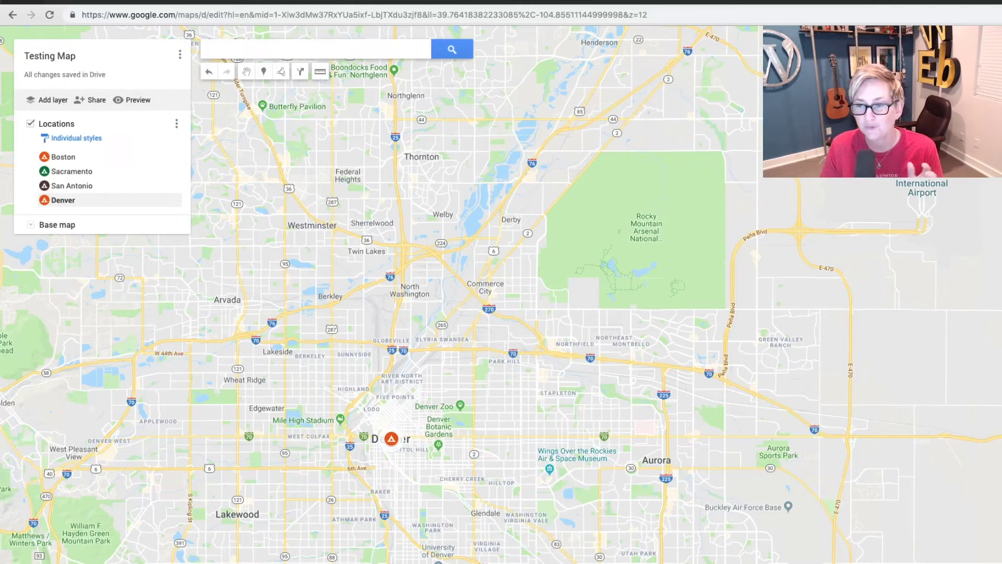
Zoom out to the continent, back in two levels, and pan to show Sacramento through Boston.
{"action": "scroll", "coordinate": [618, 382], "scroll_direction": "down", "scroll_amount": 2}
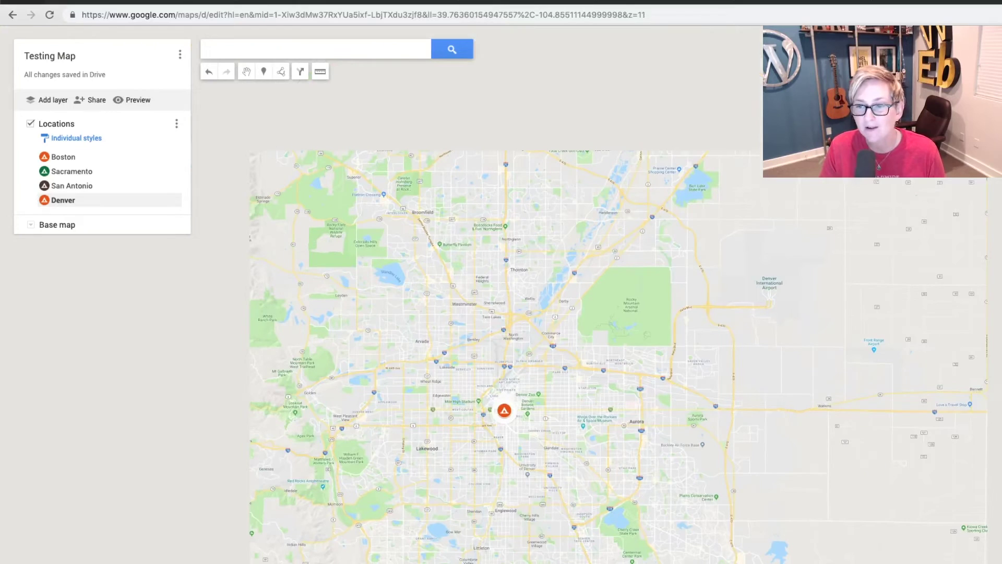
{"action": "scroll", "coordinate": [617, 383], "scroll_direction": "down", "scroll_amount": 2}
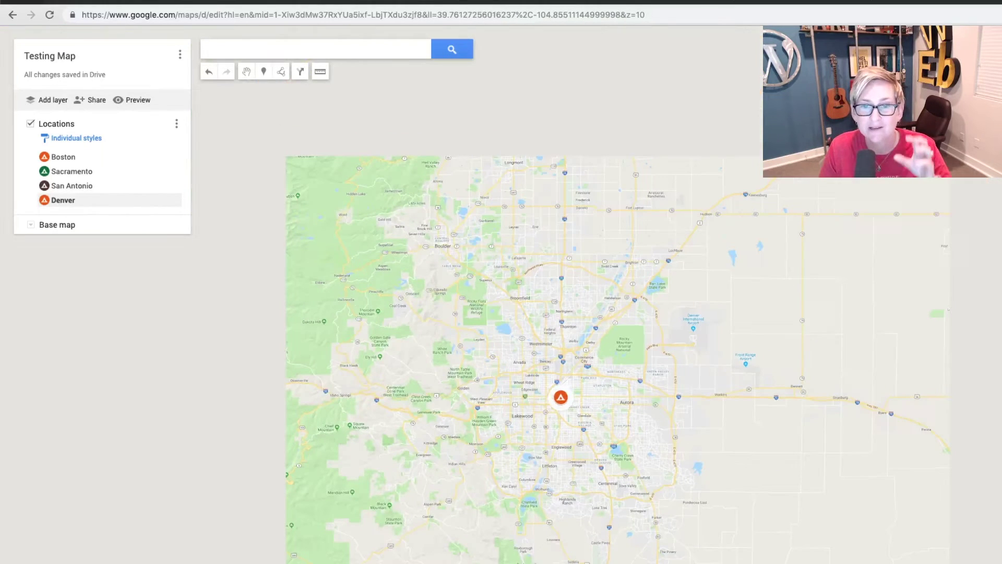
{"action": "scroll", "coordinate": [598, 388], "scroll_direction": "down", "scroll_amount": 4}
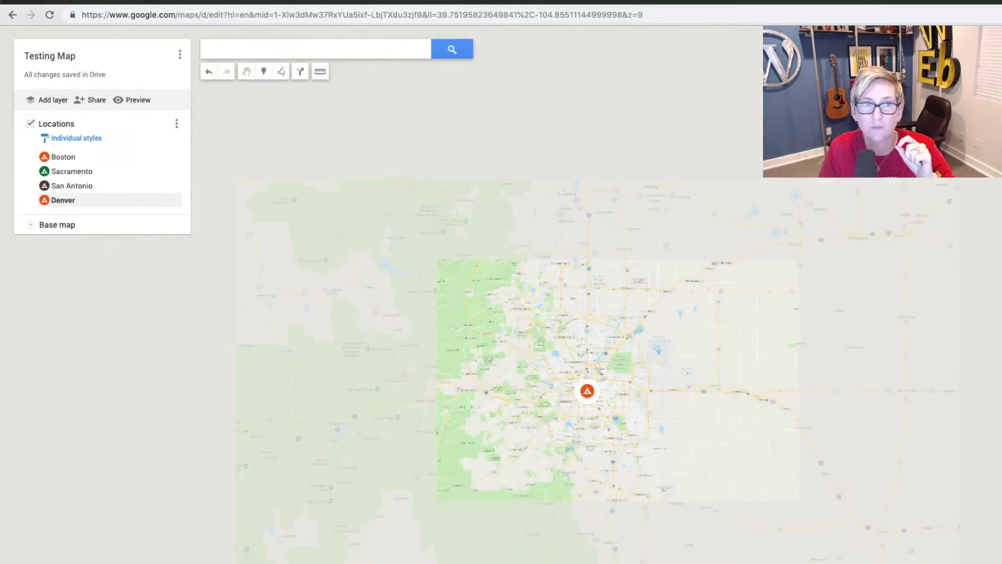
{"action": "scroll", "coordinate": [618, 384], "scroll_direction": "down", "scroll_amount": 2}
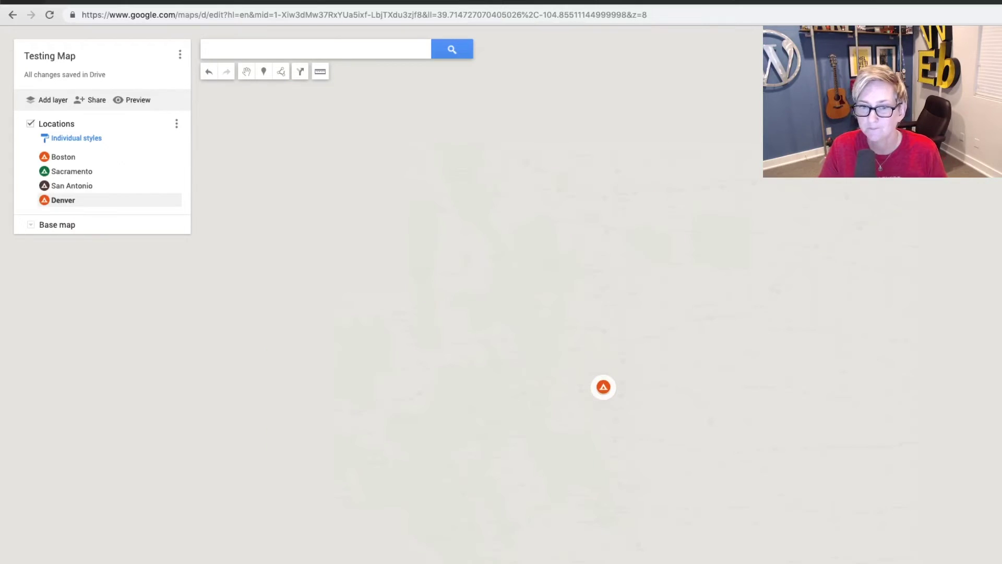
{"action": "scroll", "coordinate": [614, 383], "scroll_direction": "down", "scroll_amount": 4}
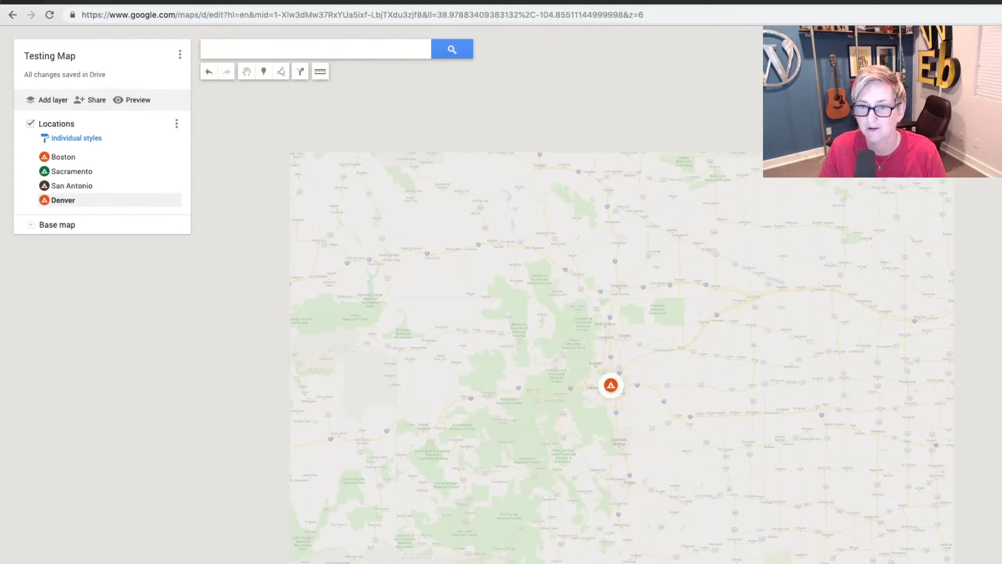
{"action": "scroll", "coordinate": [615, 384], "scroll_direction": "down", "scroll_amount": 2}
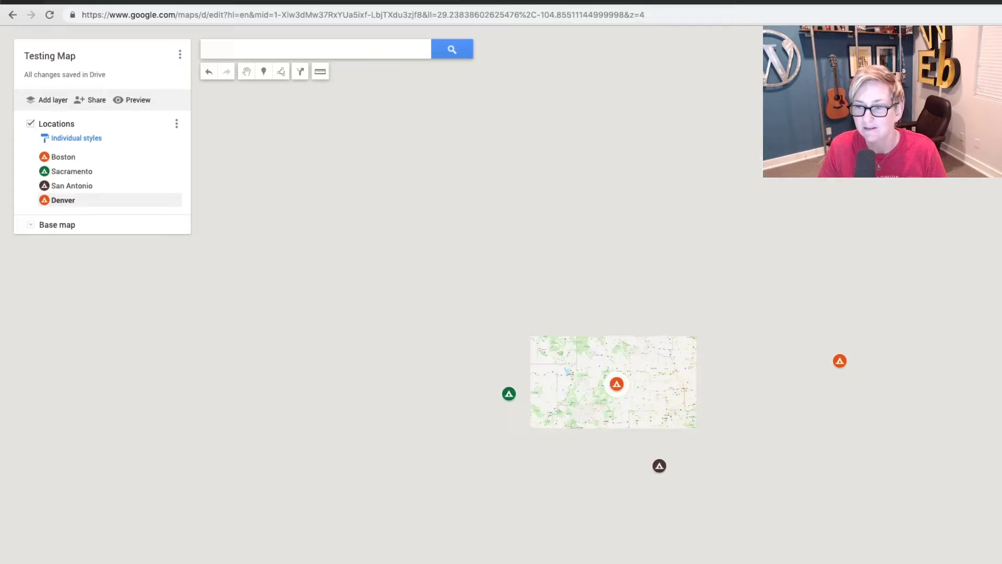
{"action": "scroll", "coordinate": [615, 383], "scroll_direction": "down", "scroll_amount": 2}
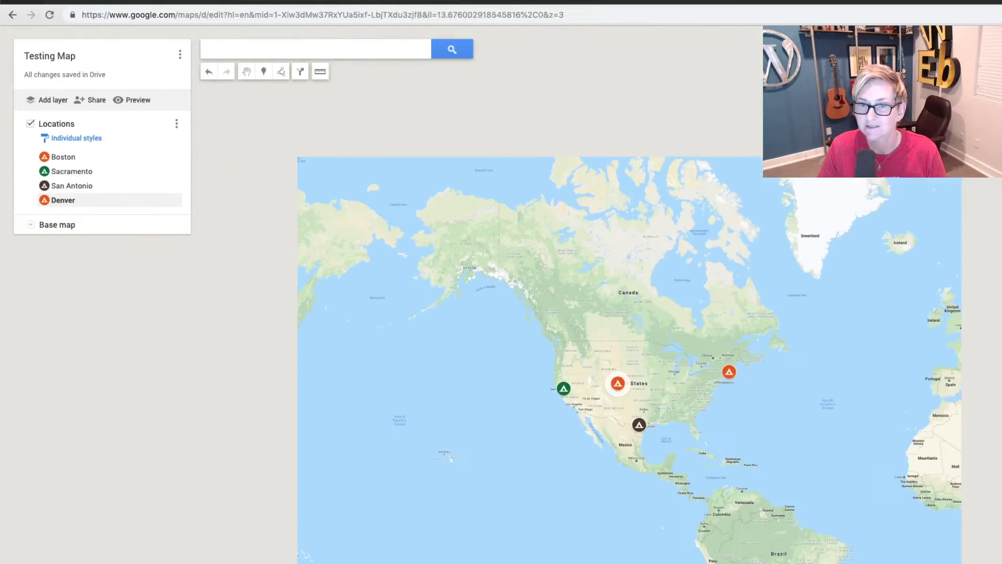
{"action": "scroll", "coordinate": [616, 384], "scroll_direction": "up", "scroll_amount": 2}
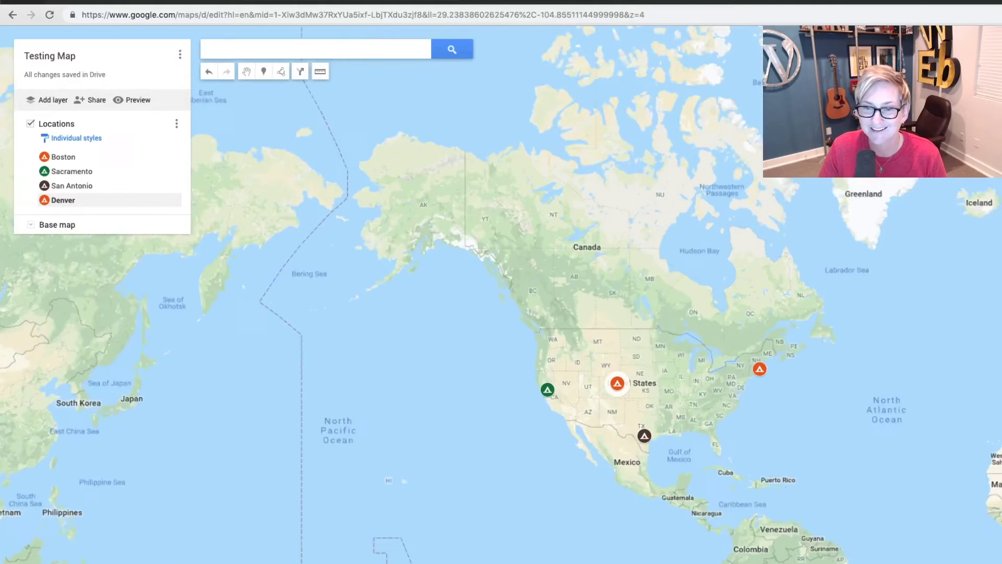
{"action": "scroll", "coordinate": [616, 384], "scroll_direction": "up", "scroll_amount": 2}
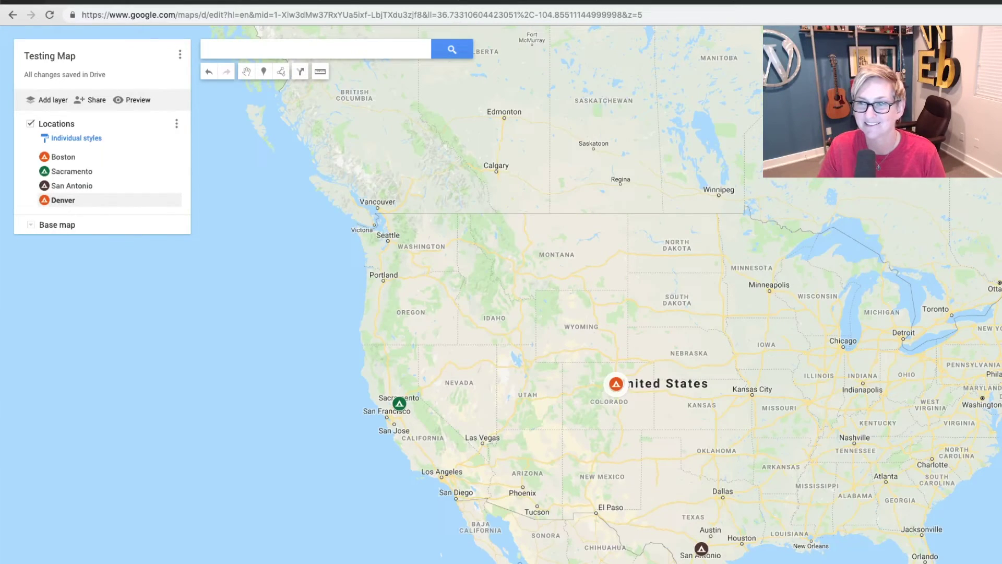
{"action": "mouse_move", "coordinate": [923, 490]}
{"action": "left_mouse_down"}
{"action": "mouse_move", "coordinate": [720, 479]}
{"action": "mouse_move", "coordinate": [730, 471]}
{"action": "left_mouse_up"}
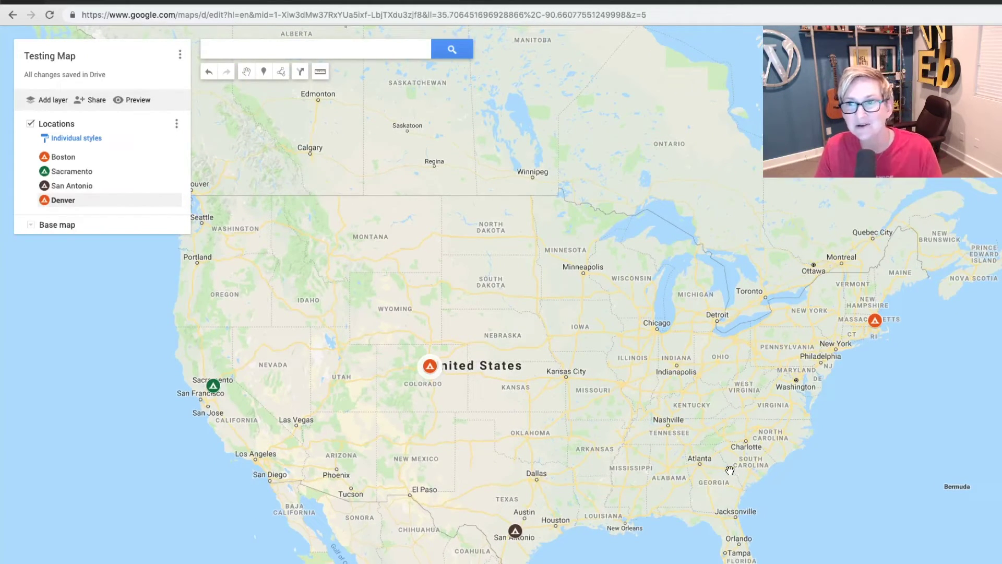
Preview Testing Map as viewers see it, switching back to the editor and again to the preview.
{"action": "left_click", "coordinate": [139, 100]}
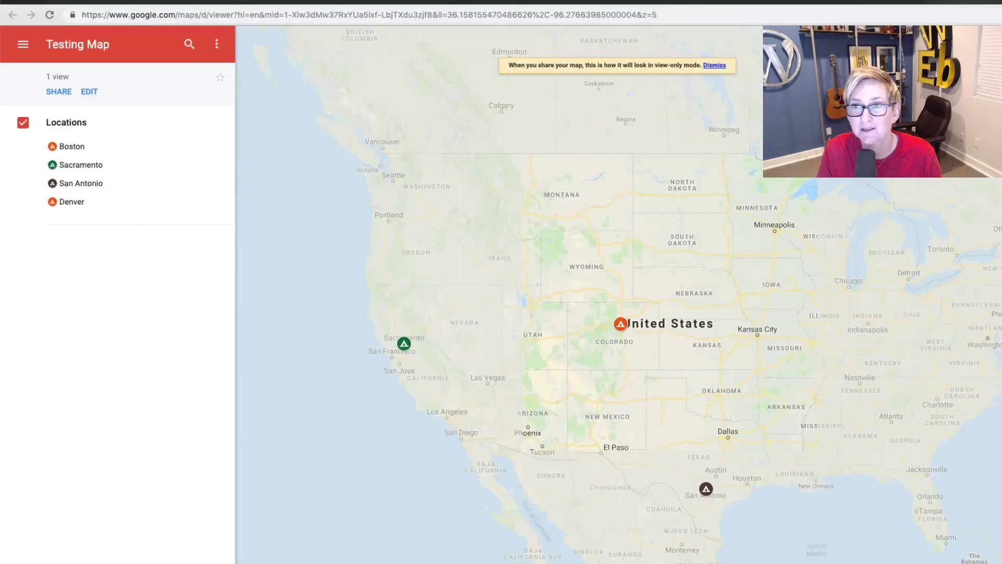
{"action": "left_click", "coordinate": [932, 5]}
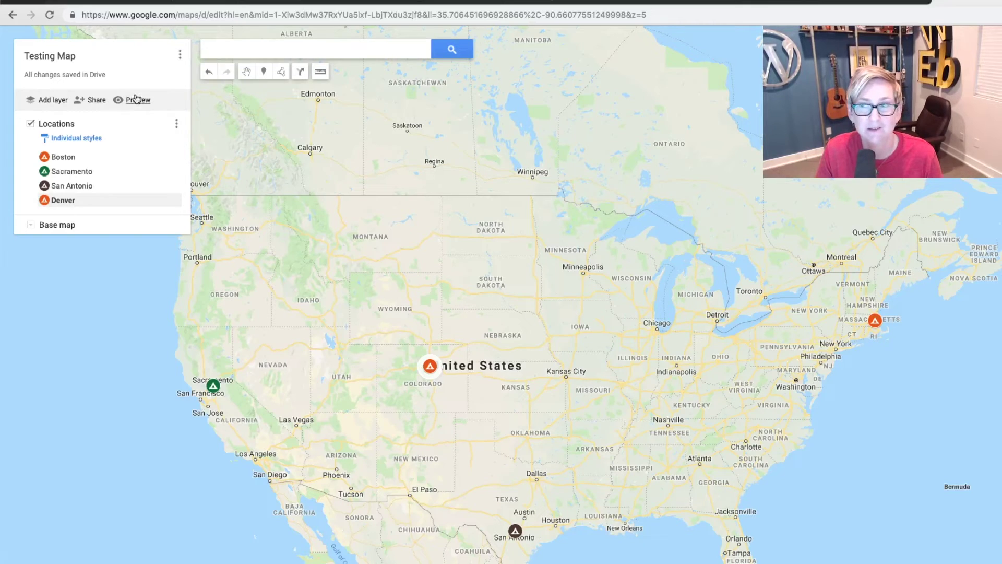
{"action": "left_click", "coordinate": [926, 4]}
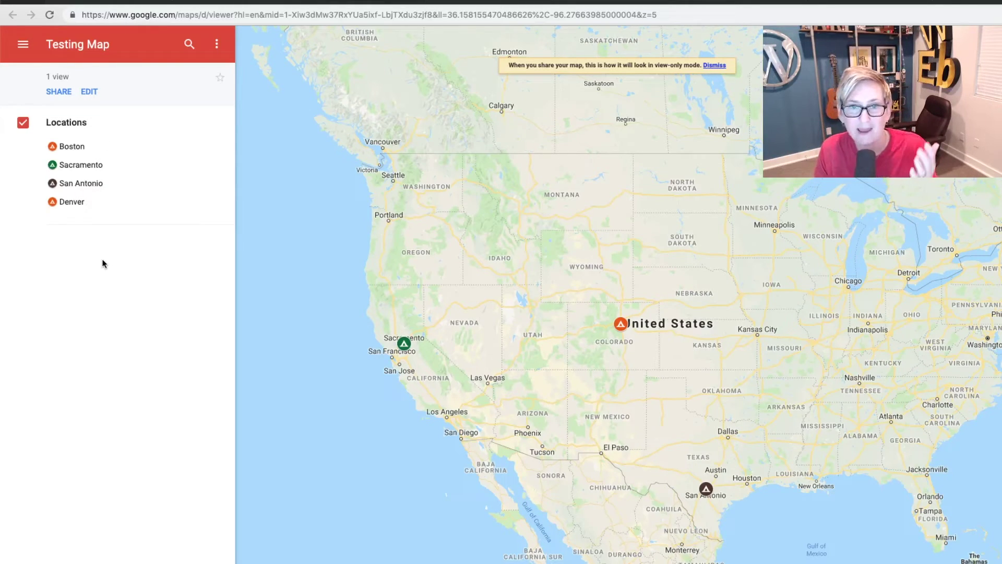
On the RV Show Wednesday Workshops page, open and close the embedded map's location list.
{"action": "left_click", "coordinate": [738, 3]}
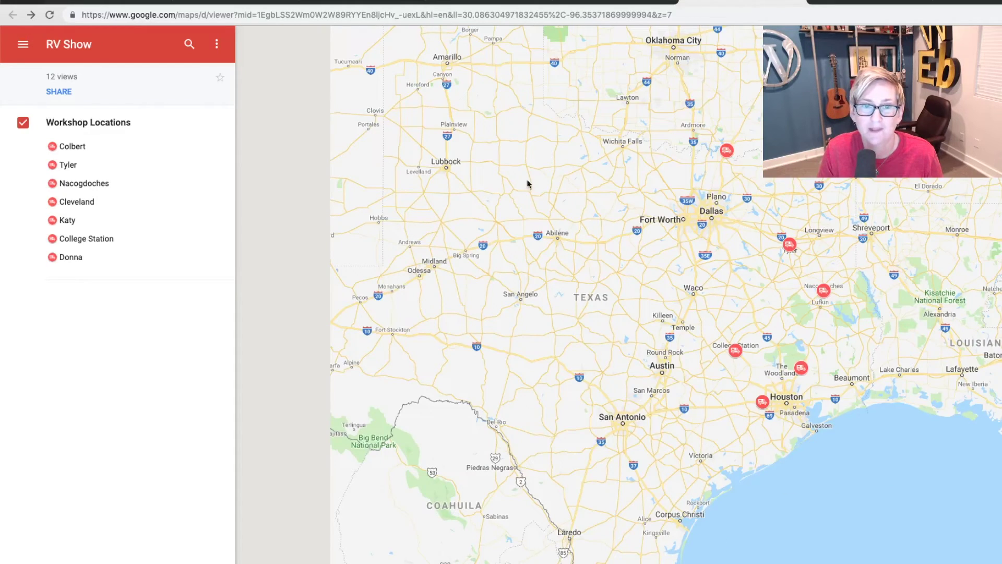
{"action": "left_click", "coordinate": [838, 2]}
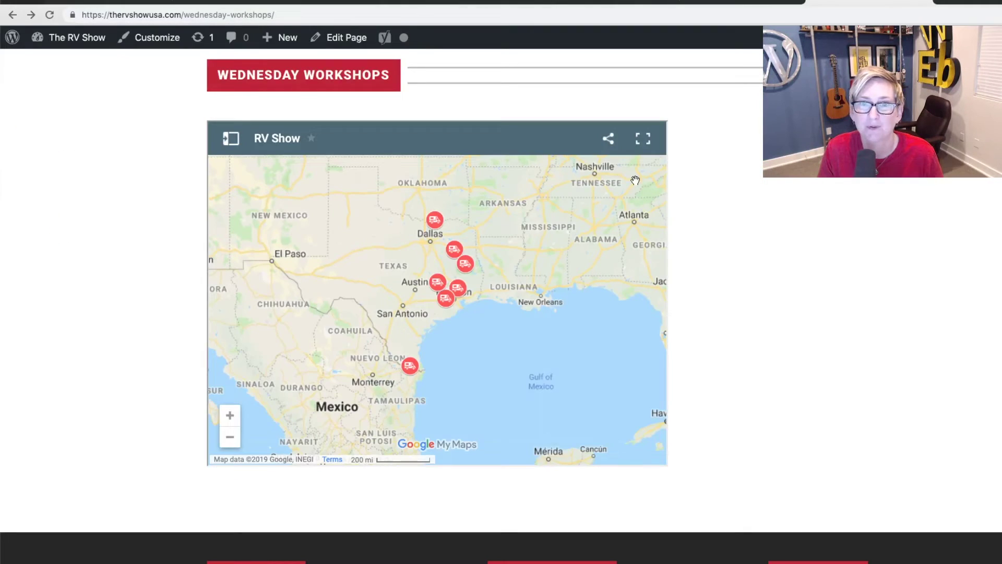
{"action": "left_click", "coordinate": [231, 142]}
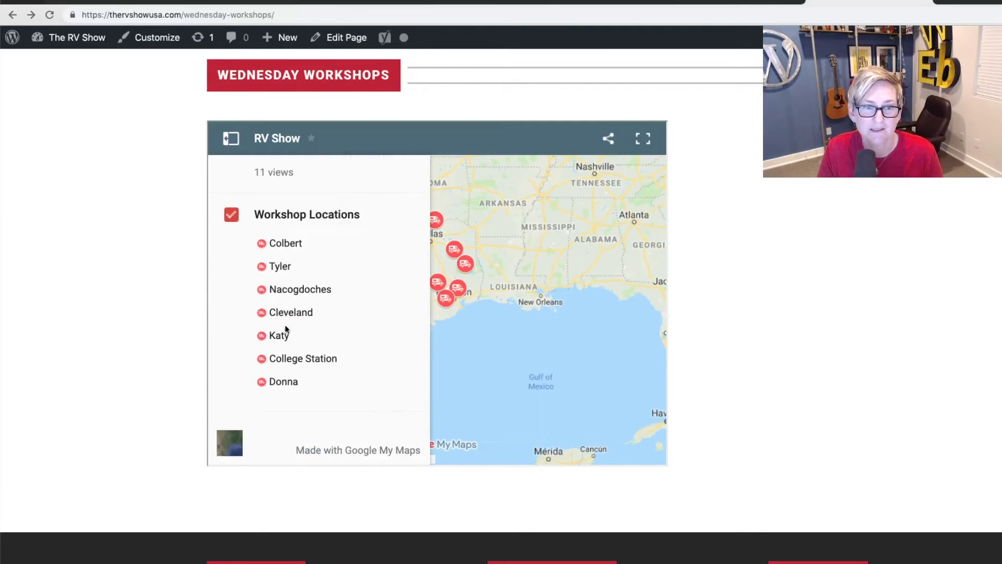
{"action": "left_click", "coordinate": [228, 141]}
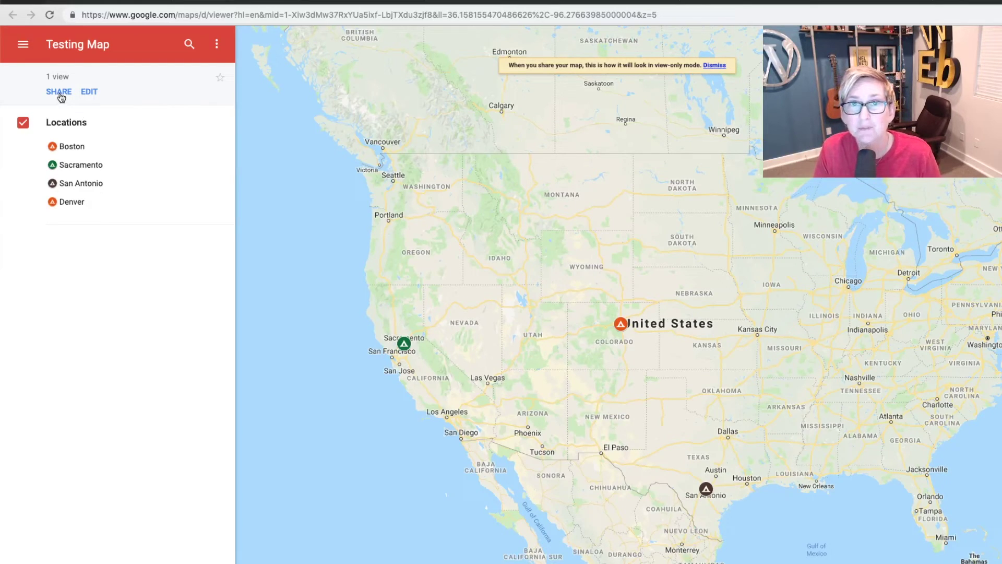
Set Testing Map's access to 'On - Public on the web' from the embed permissions and save.
{"action": "left_click", "coordinate": [60, 93]}
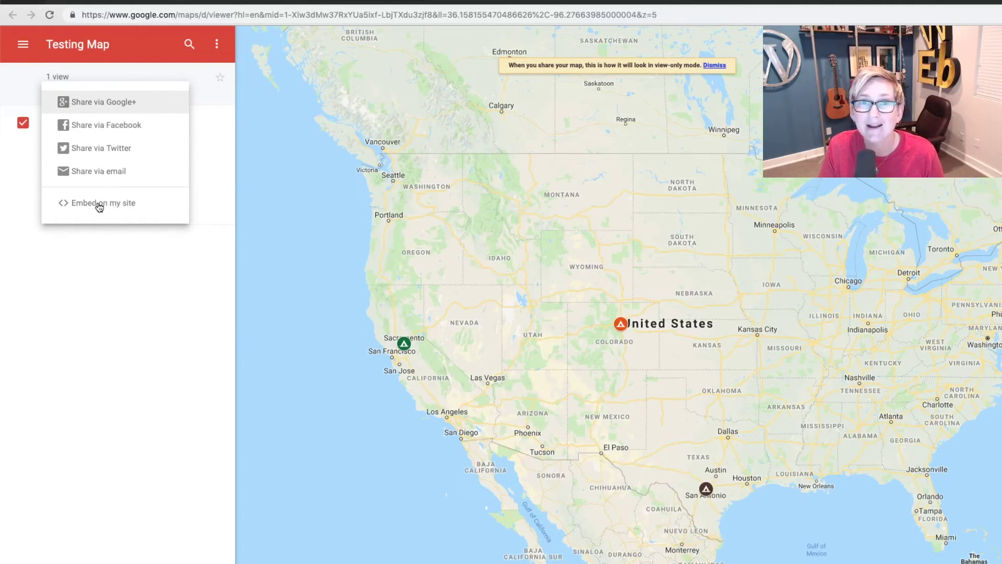
{"action": "left_click", "coordinate": [99, 207]}
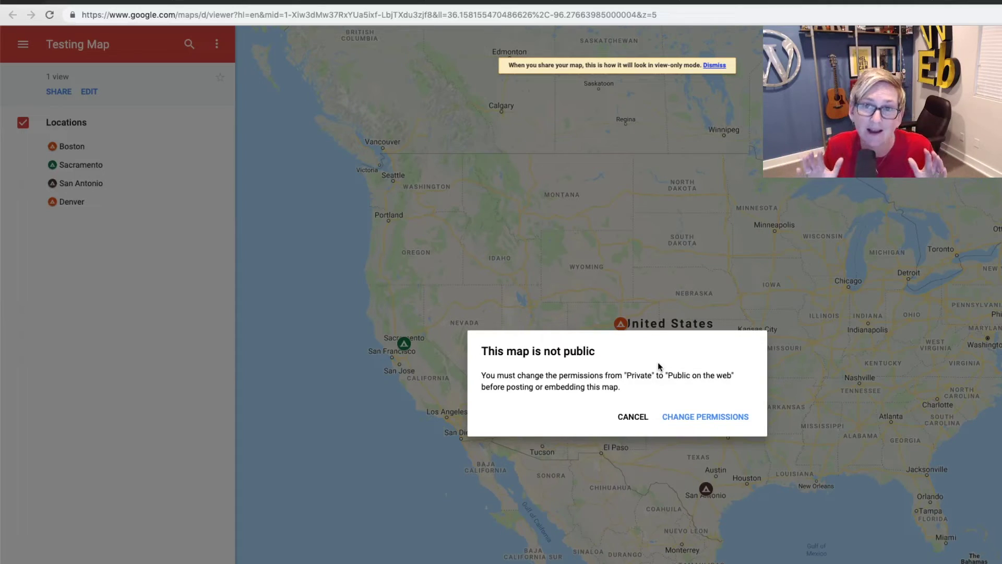
{"action": "left_click", "coordinate": [677, 418]}
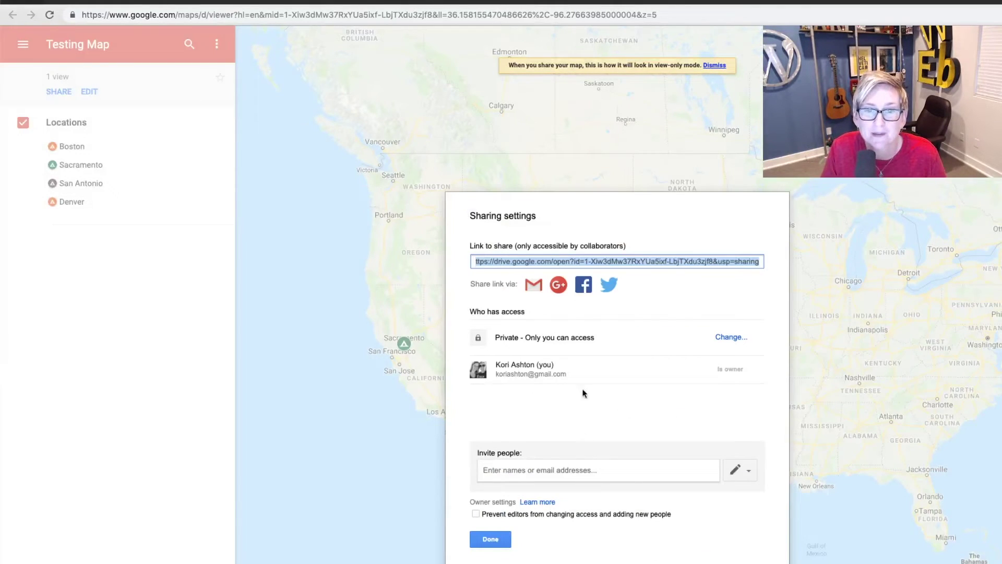
{"action": "left_click", "coordinate": [729, 338]}
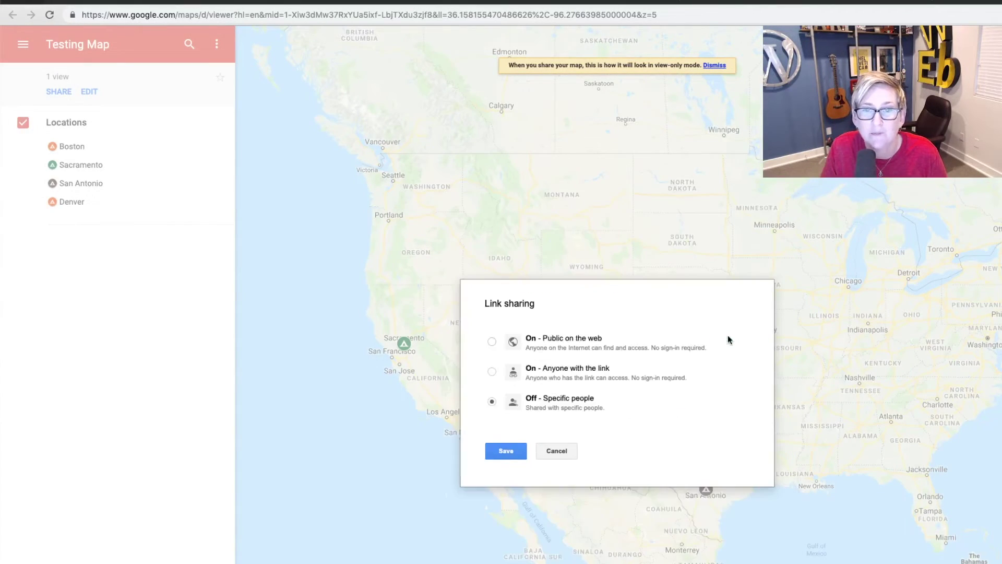
{"action": "left_click", "coordinate": [544, 342]}
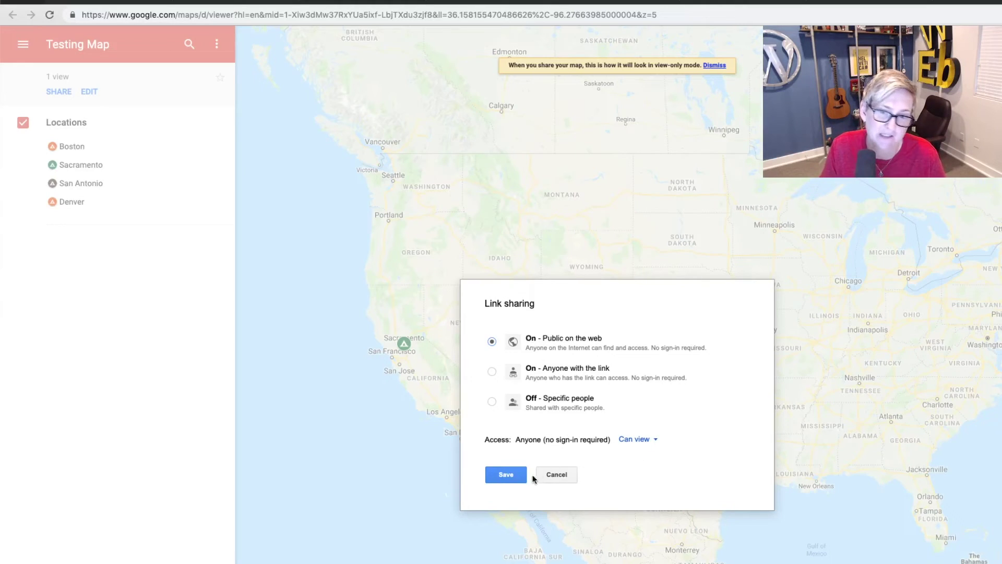
{"action": "left_click", "coordinate": [515, 476]}
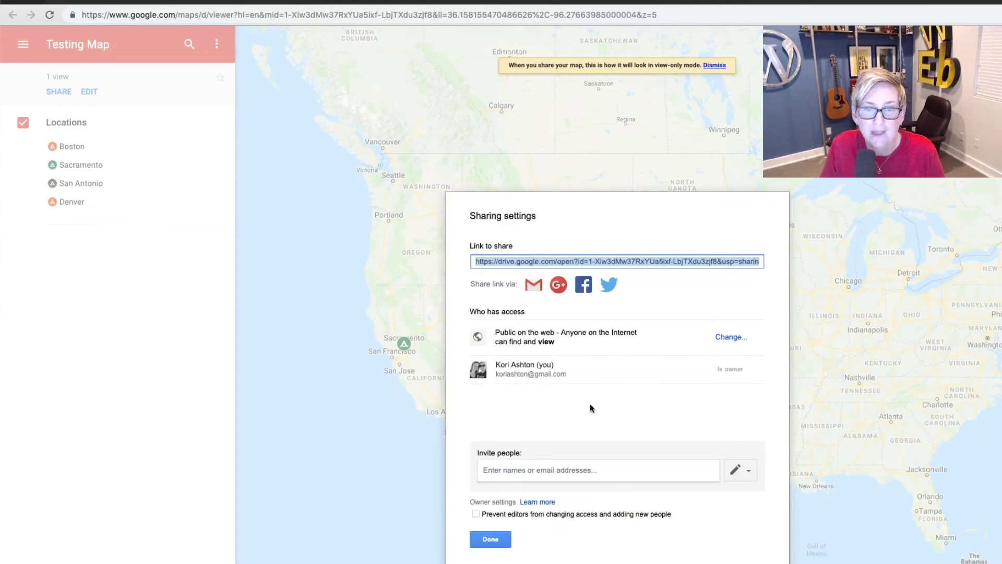
Finish the sharing settings, then select the entire iframe code under 'Embed on my site'.
{"action": "left_click", "coordinate": [491, 539]}
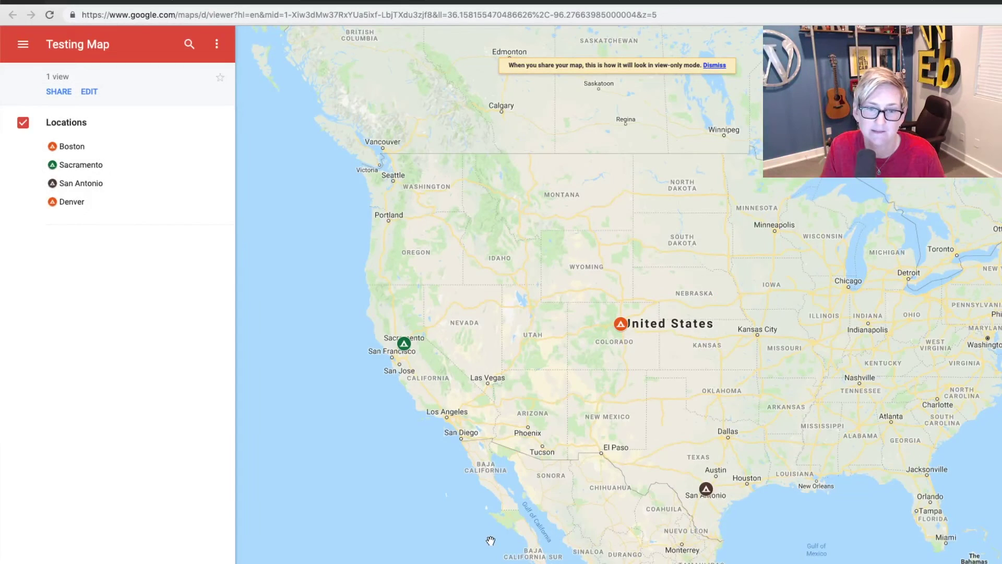
{"action": "left_click", "coordinate": [59, 91]}
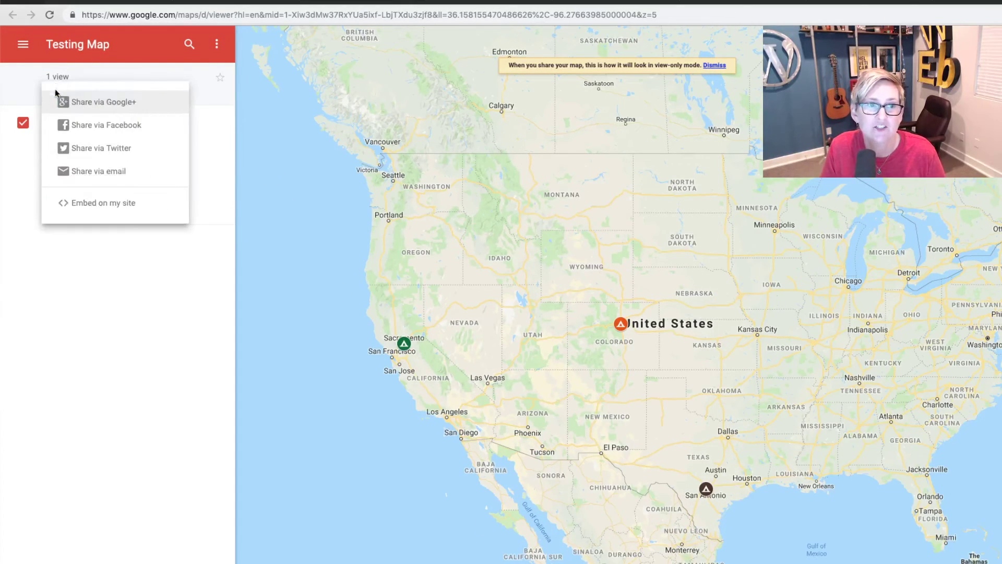
{"action": "left_click", "coordinate": [109, 203]}
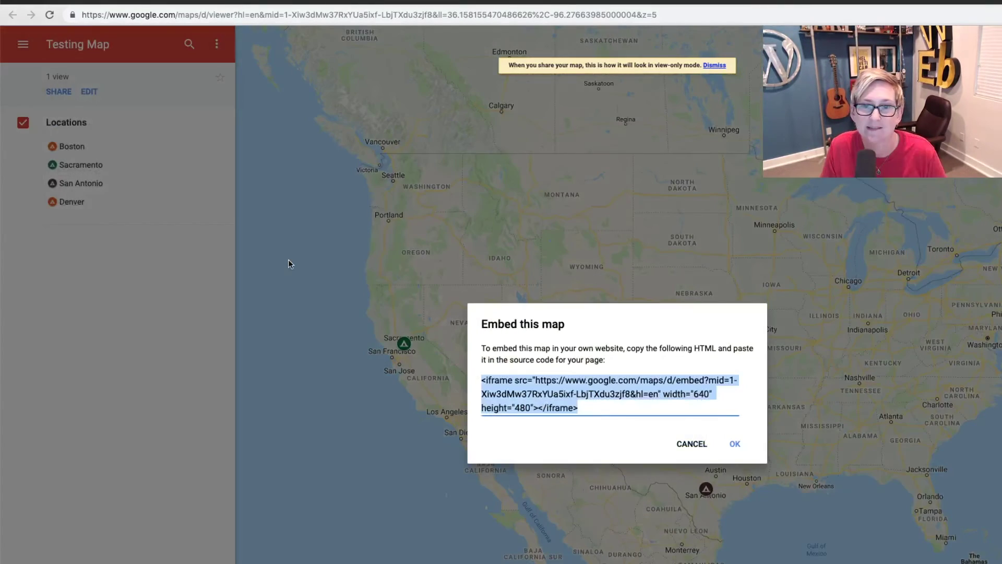
{"action": "left_click", "coordinate": [610, 402]}
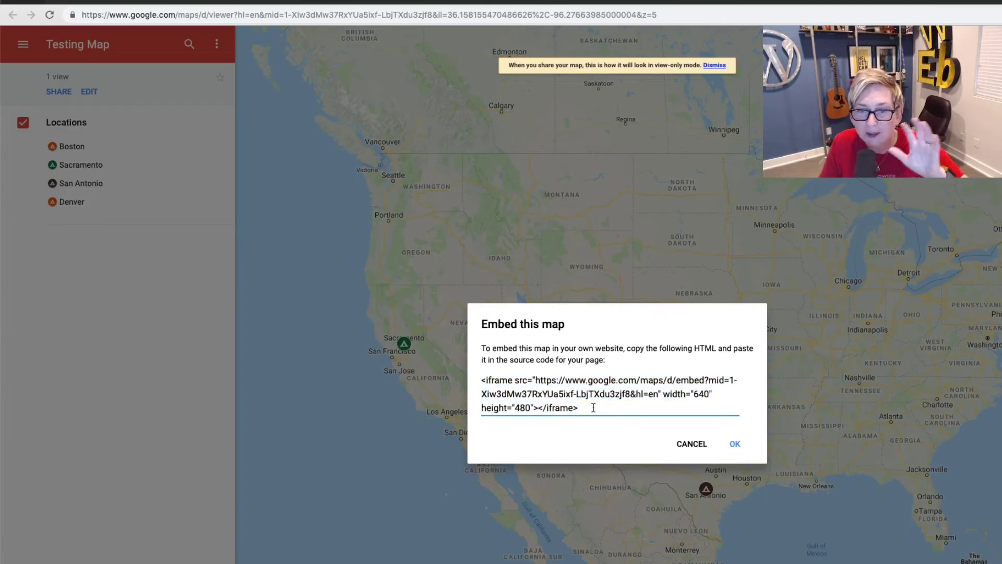
{"action": "left_click_drag", "start_coordinate": [584, 408], "coordinate": [476, 386]}
{"action": "key", "text": "ctrl+c"}
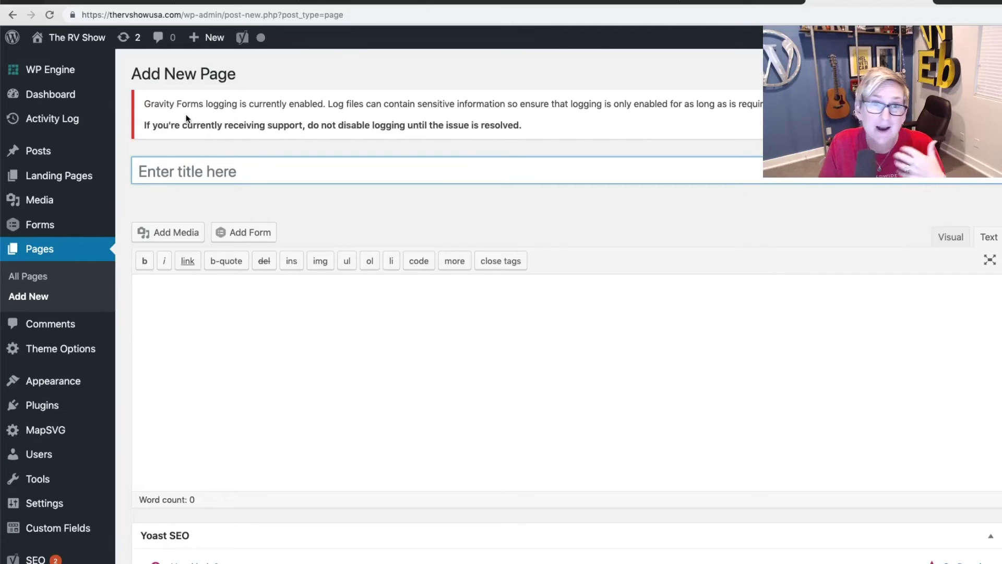
Title the new page 'Testing The Map' and paste the iframe code in the Text editor.
{"action": "type", "text": "T"}
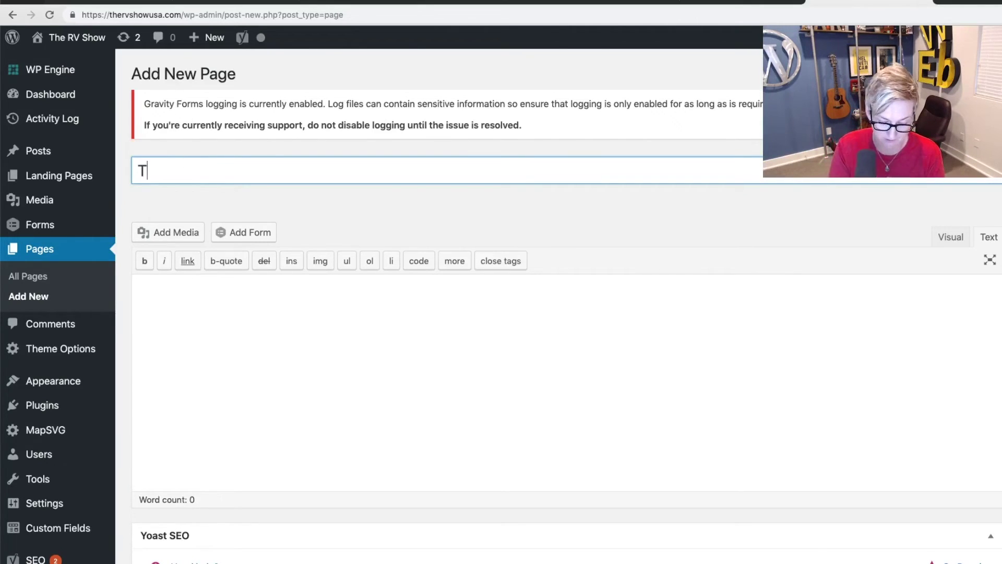
{"action": "type", "text": "esting The Map"}
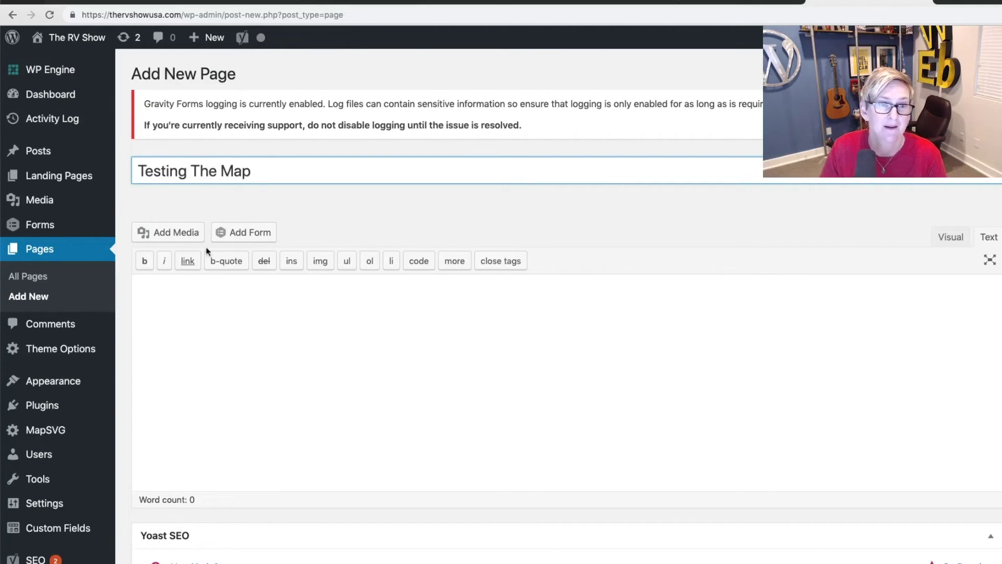
{"action": "left_click", "coordinate": [212, 317]}
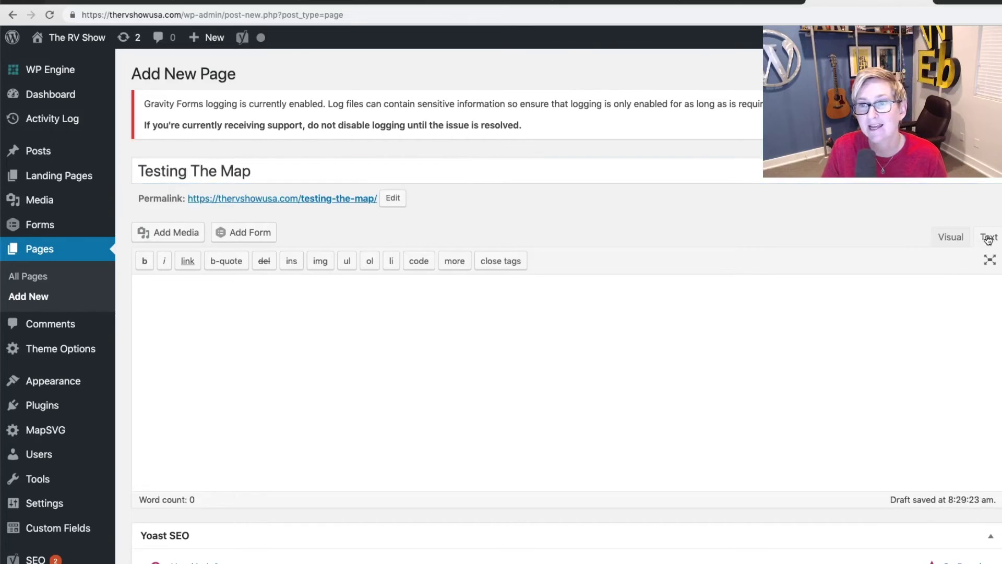
{"action": "left_click", "coordinate": [949, 241]}
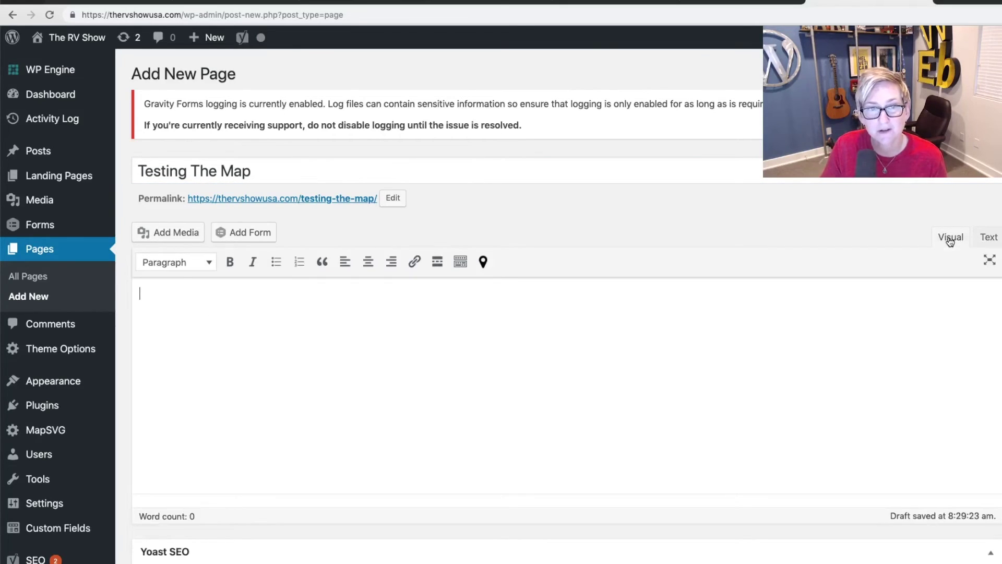
{"action": "left_click", "coordinate": [987, 242]}
{"action": "key", "text": "ctrl+v"}
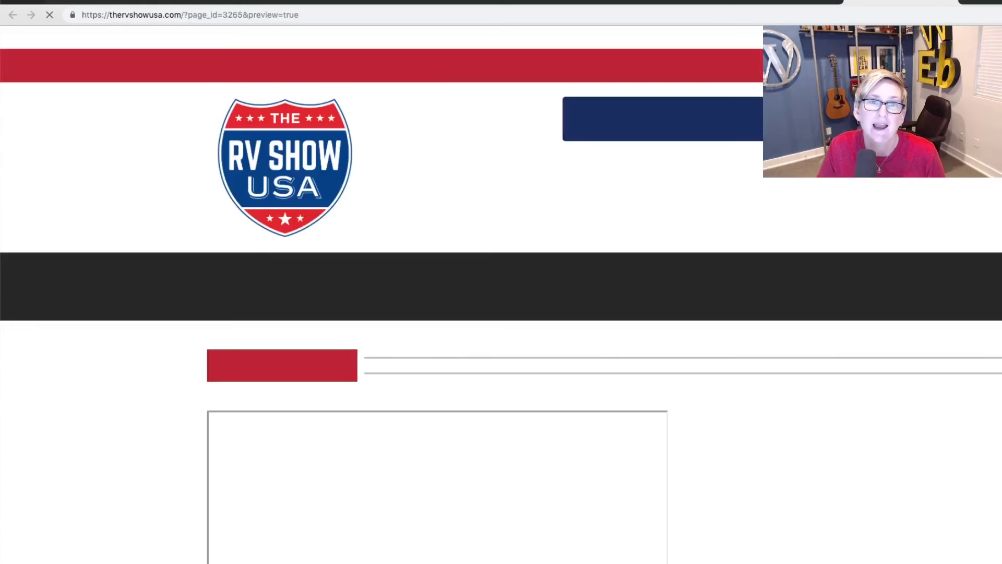
Toggle the embedded map's location list, then open and close Boston's pin details.
{"action": "scroll", "coordinate": [811, 433], "scroll_direction": "down", "scroll_amount": 5}
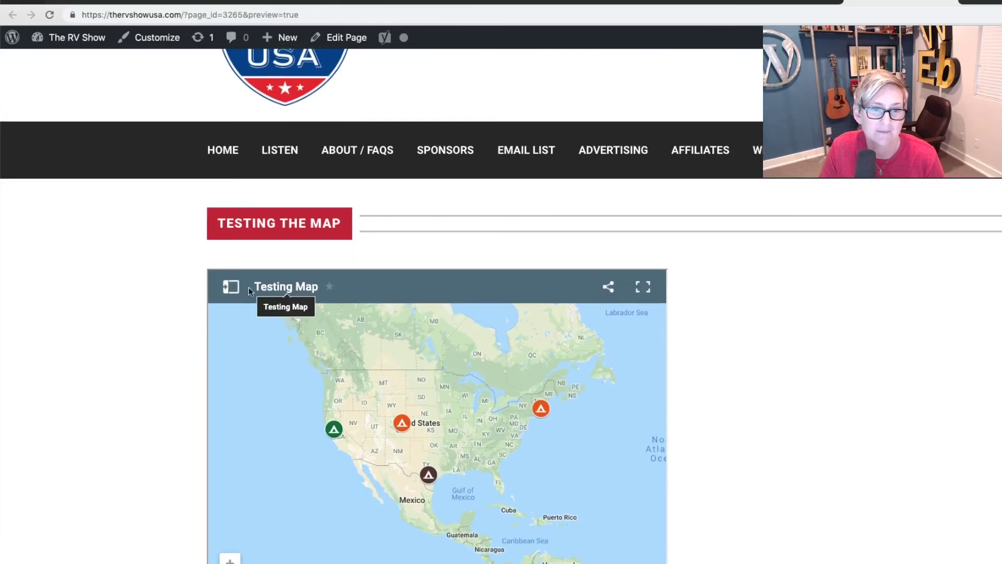
{"action": "left_click", "coordinate": [231, 287]}
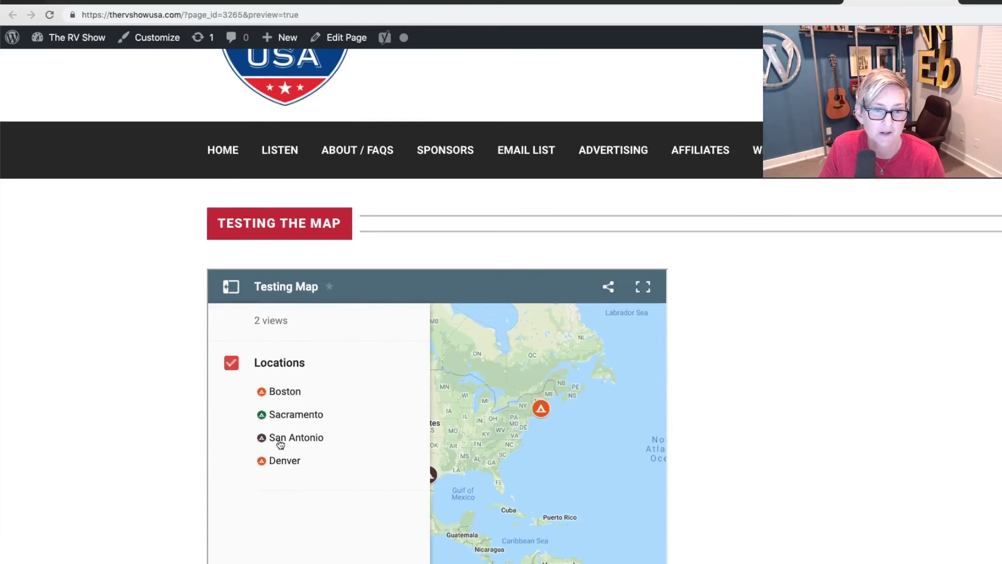
{"action": "left_click", "coordinate": [232, 293]}
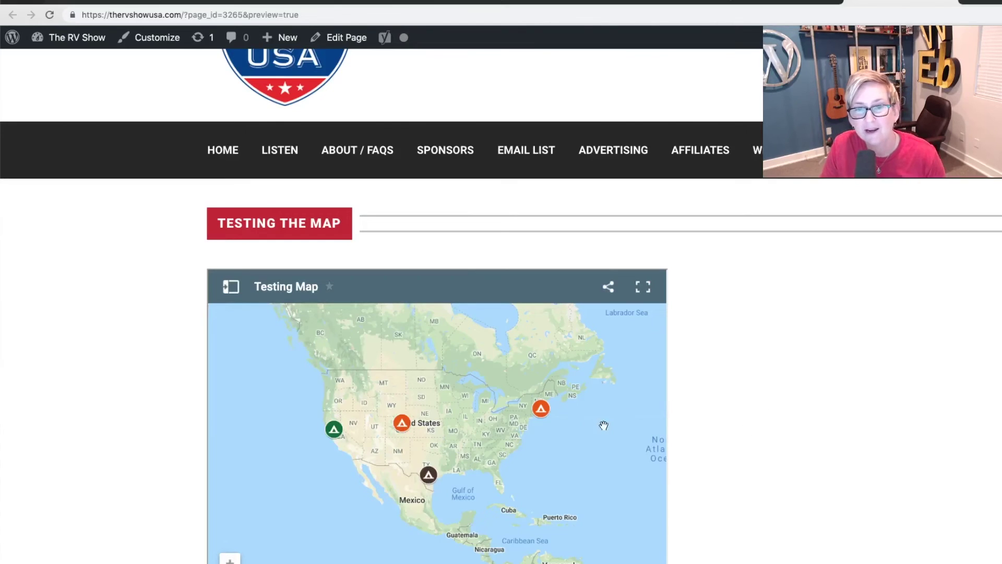
{"action": "left_click", "coordinate": [542, 413]}
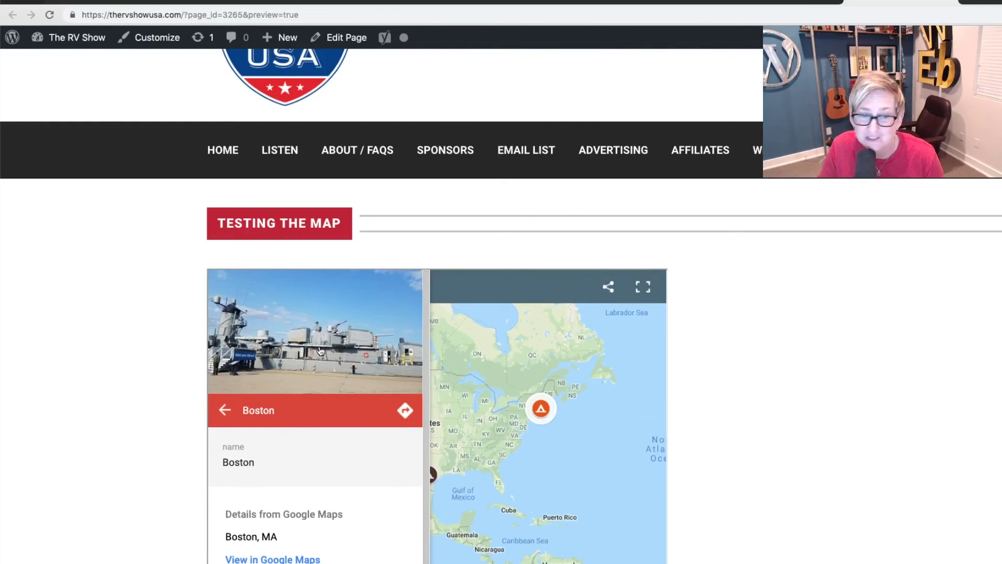
{"action": "scroll", "coordinate": [331, 517], "scroll_direction": "down", "scroll_amount": 2}
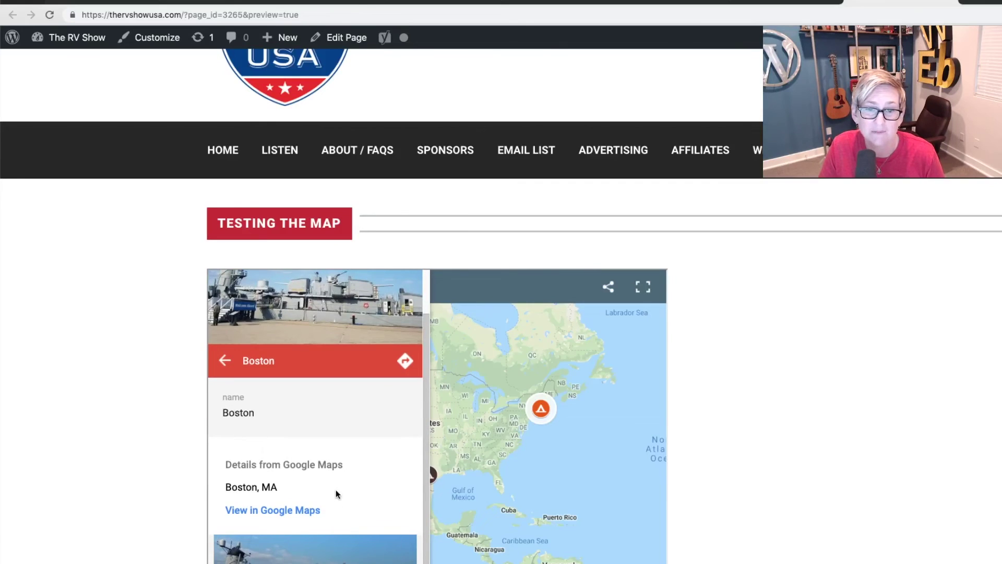
{"action": "scroll", "coordinate": [336, 494], "scroll_direction": "up", "scroll_amount": 2}
{"action": "left_click", "coordinate": [224, 412]}
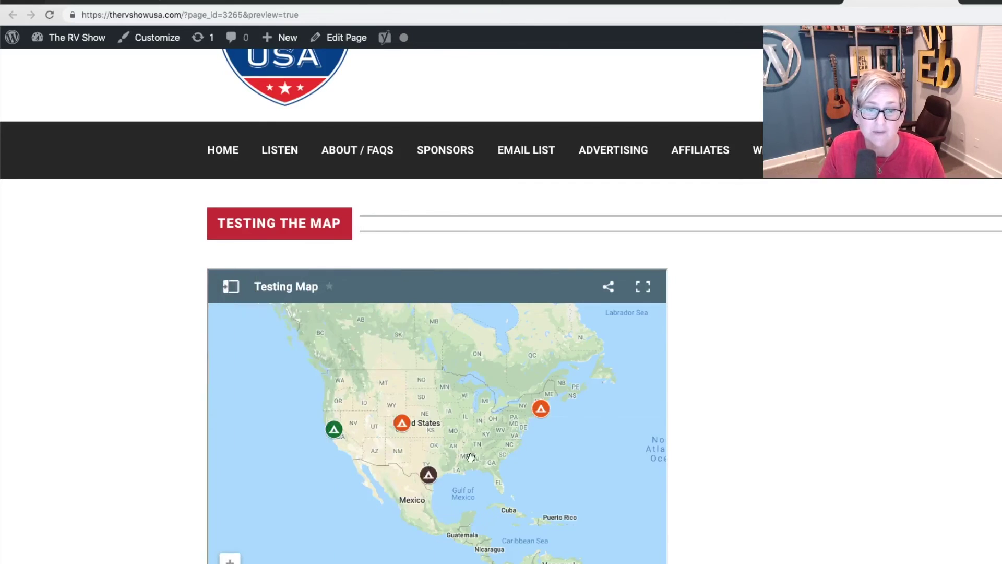
Open and close the San Antonio and Sacramento pins' details.
{"action": "left_click", "coordinate": [428, 475]}
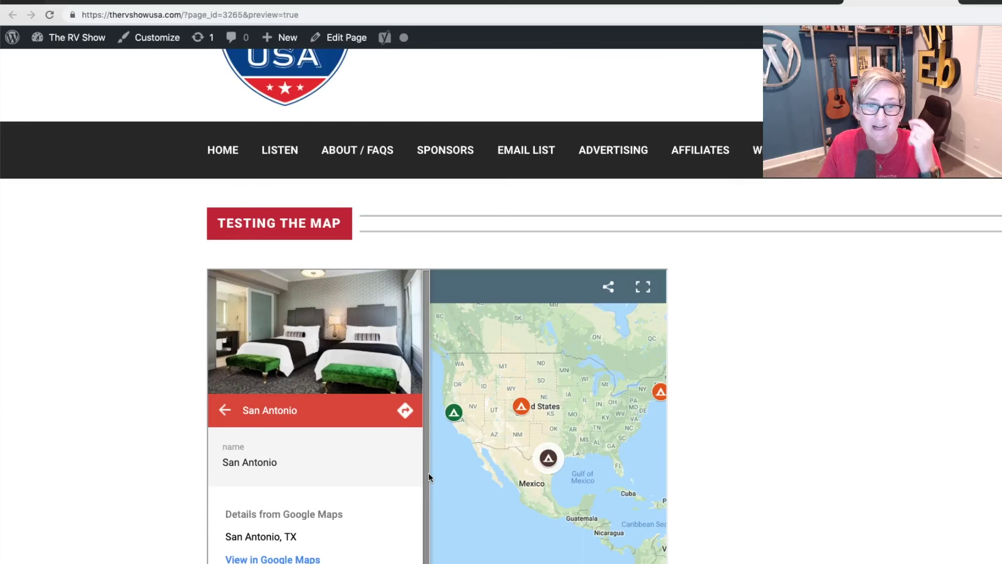
{"action": "left_click", "coordinate": [224, 410]}
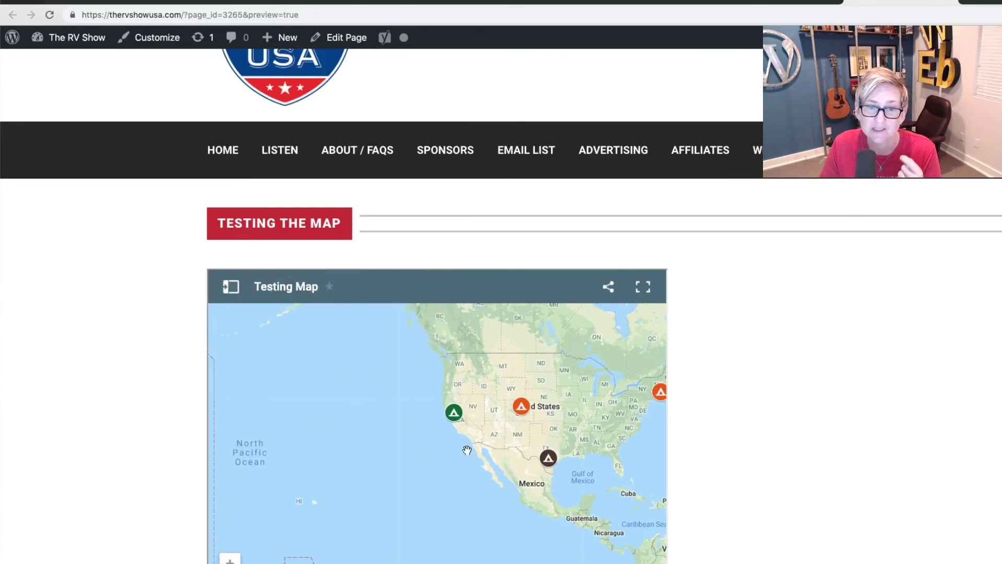
{"action": "left_click", "coordinate": [454, 413]}
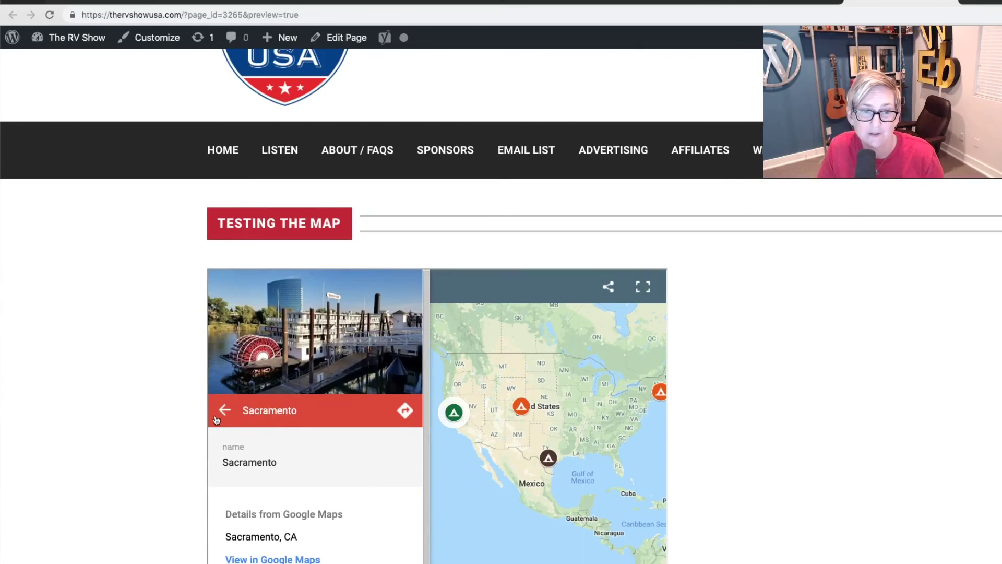
{"action": "left_click", "coordinate": [223, 411]}
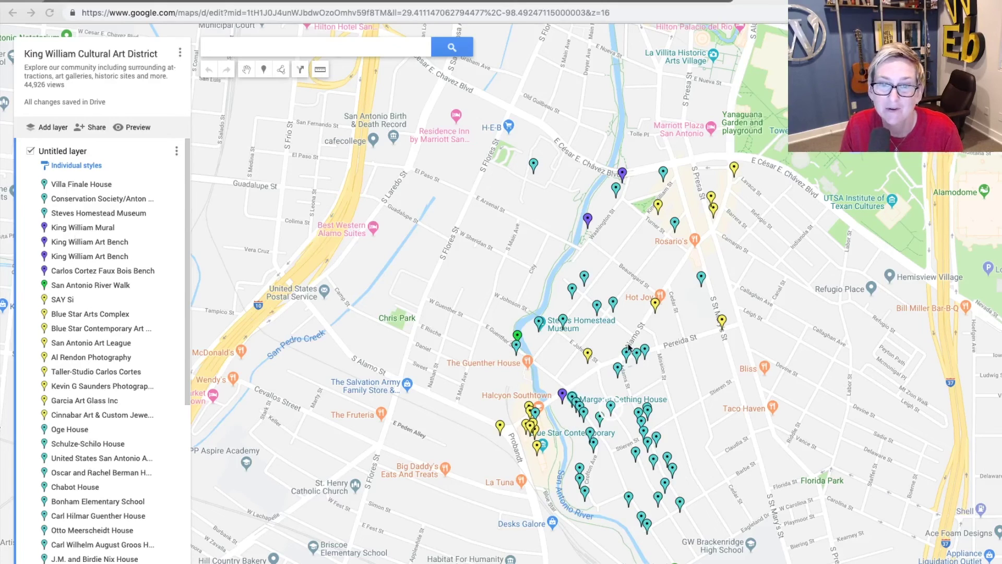
View and close the Olsen House, Sweet Pea and Chabot House cards, then open Garcia Art Glass.
{"action": "left_click", "coordinate": [645, 352]}
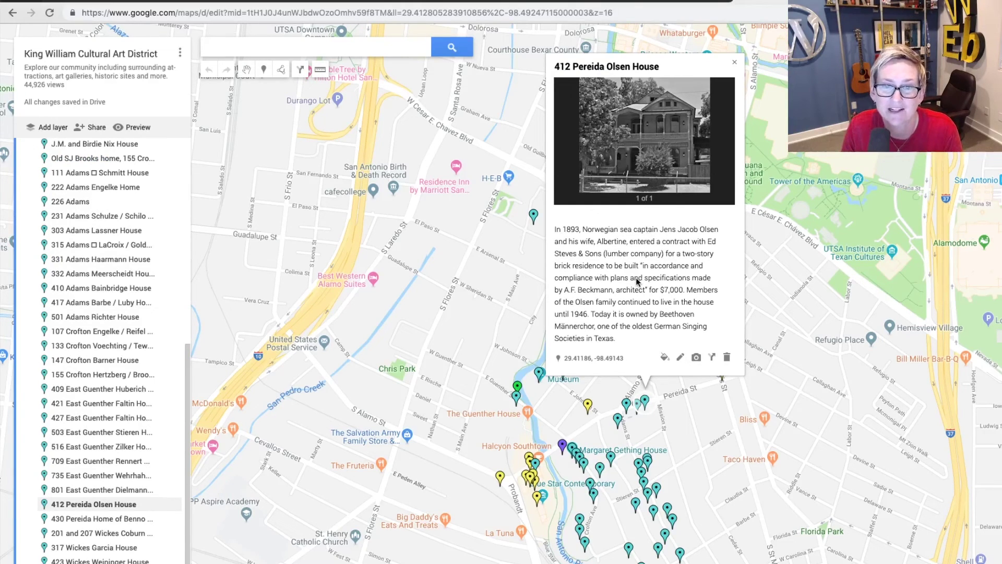
{"action": "left_click", "coordinate": [734, 62]}
{"action": "left_click", "coordinate": [588, 406]}
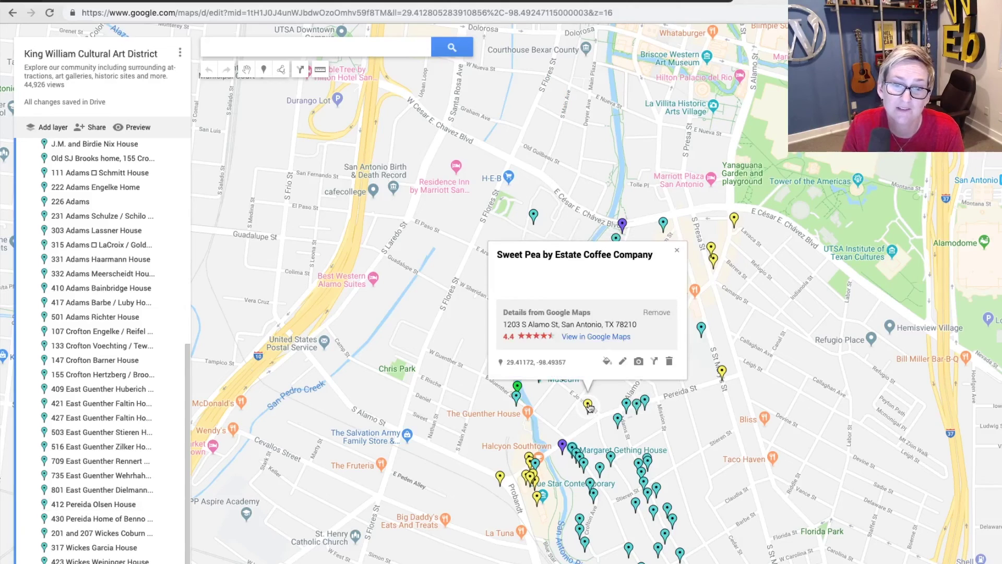
{"action": "left_click", "coordinate": [677, 250]}
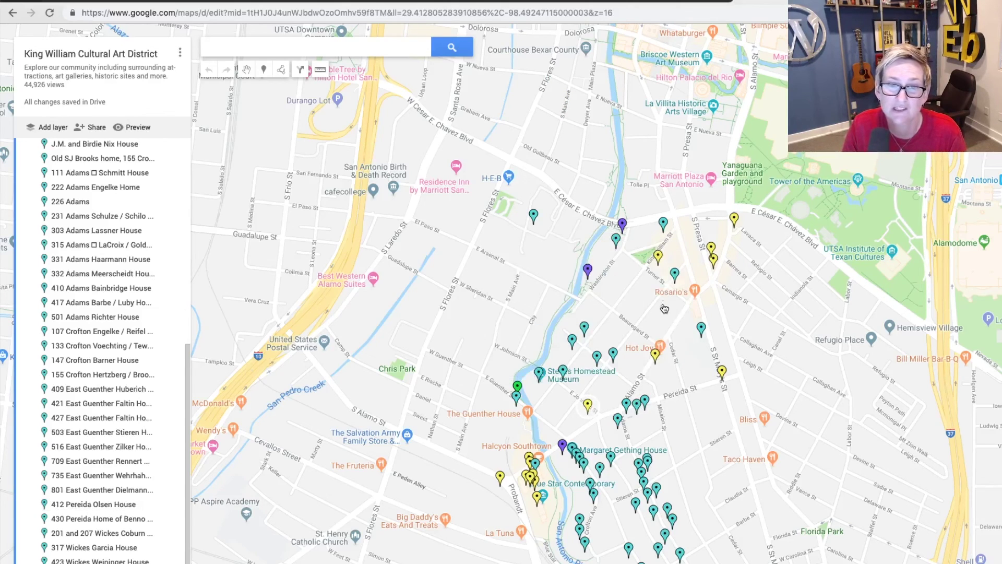
{"action": "left_click", "coordinate": [599, 352]}
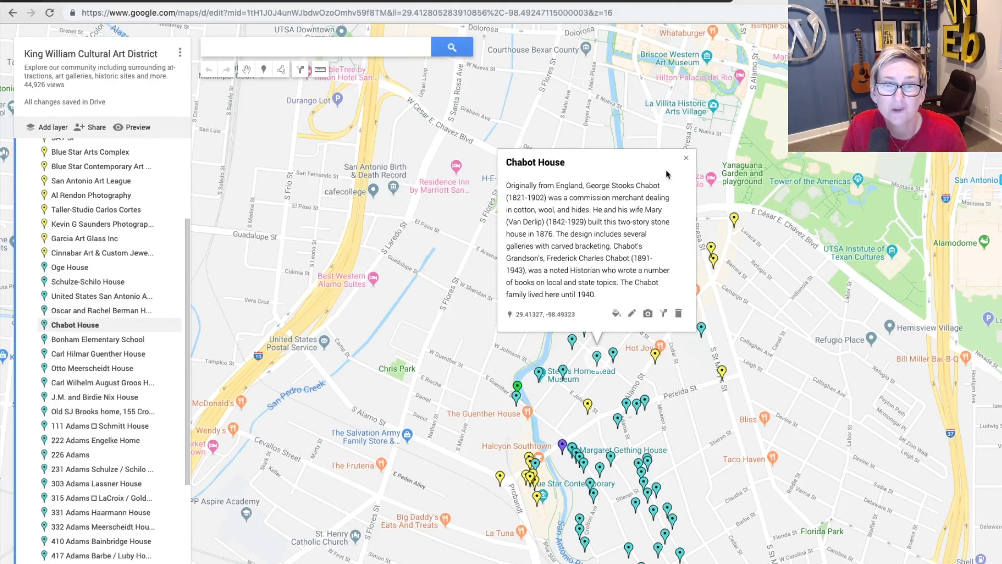
{"action": "left_click", "coordinate": [687, 161]}
{"action": "left_click", "coordinate": [710, 247]}
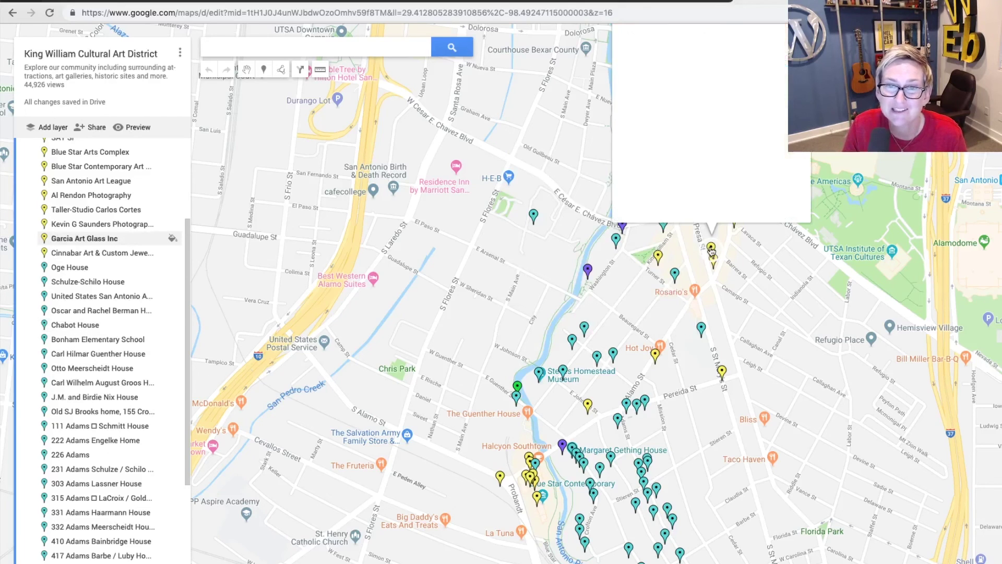